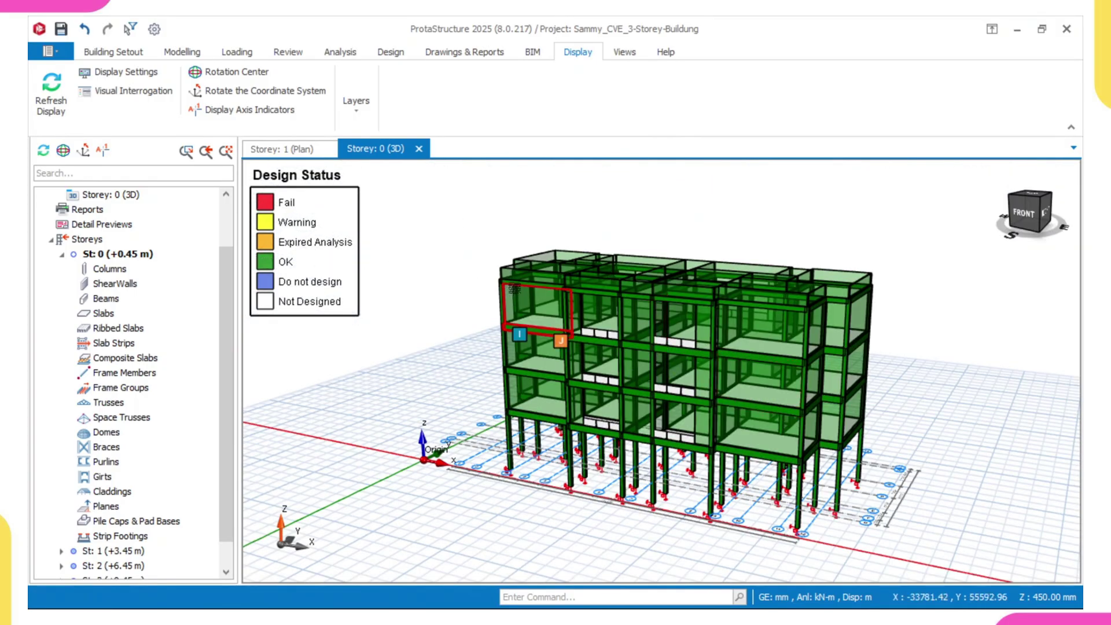
Examine the design status of the building members in the 3D model and in the Storey 1 plan.
{"action": "middle_click_drag", "start_coordinate": [503, 301], "coordinate": [613, 399]}
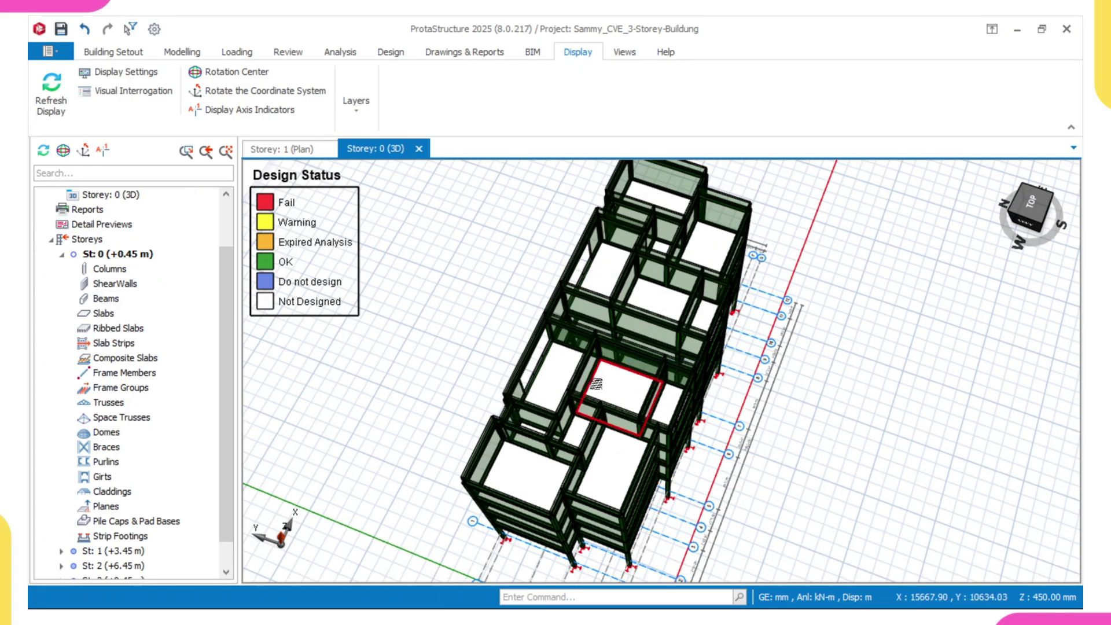
{"action": "scroll", "coordinate": [605, 382], "scroll_direction": "up", "scroll_amount": 3}
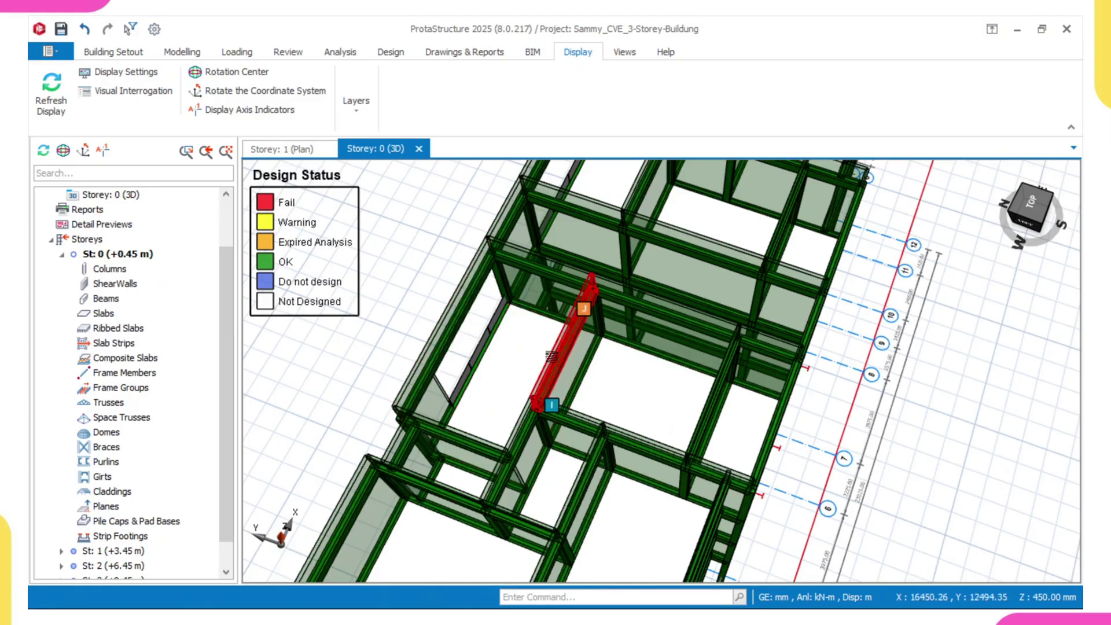
{"action": "middle_click_drag", "start_coordinate": [615, 367], "coordinate": [523, 289]}
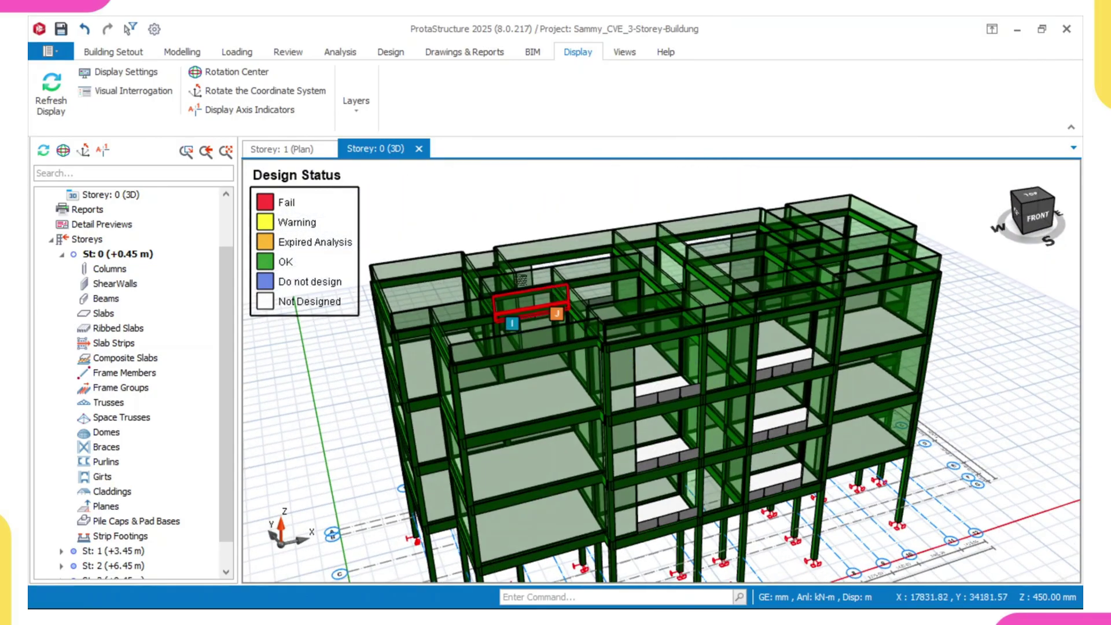
{"action": "left_click", "coordinate": [292, 150]}
{"action": "scroll", "coordinate": [558, 355], "scroll_direction": "down", "scroll_amount": 3}
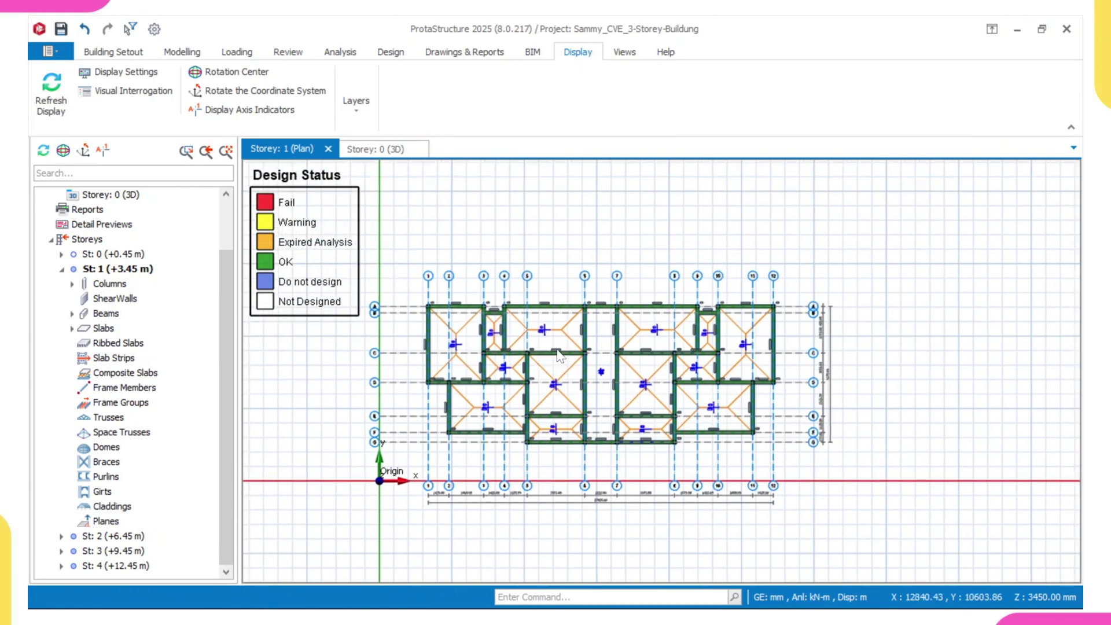
{"action": "scroll", "coordinate": [558, 350], "scroll_direction": "up", "scroll_amount": 3}
{"action": "middle_click_drag", "start_coordinate": [557, 350], "coordinate": [628, 326]}
{"action": "scroll", "coordinate": [641, 330], "scroll_direction": "down", "scroll_amount": 1}
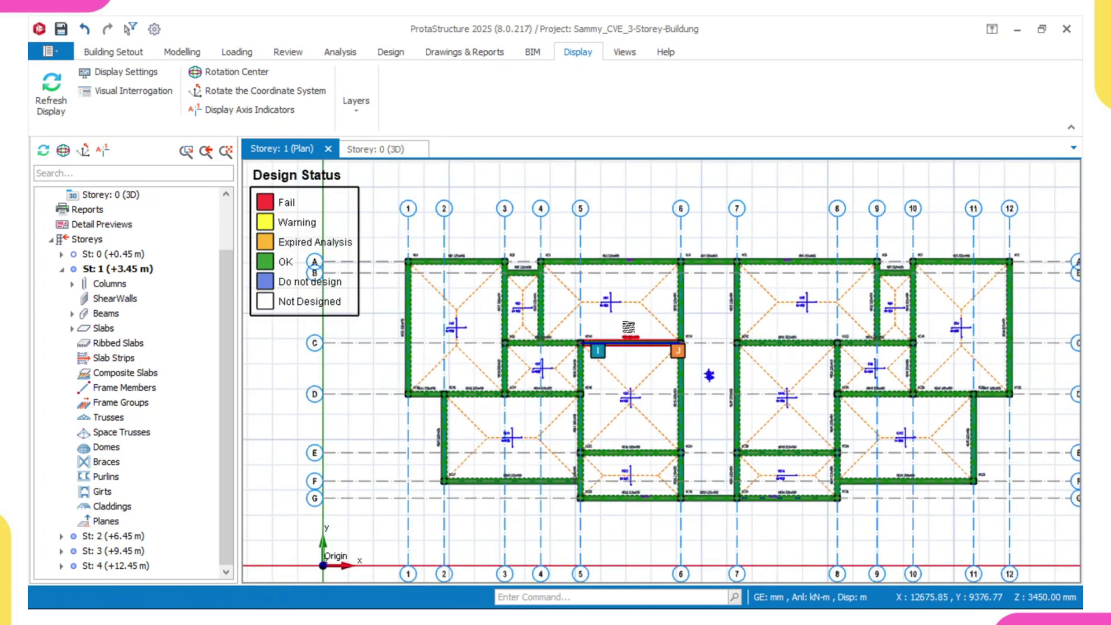
Insert an X-direction Analytical Strip about 11600 mm long between axes B and C, from axis 1 to axis 6, with the second start boundary condition.
{"action": "left_click", "coordinate": [183, 52]}
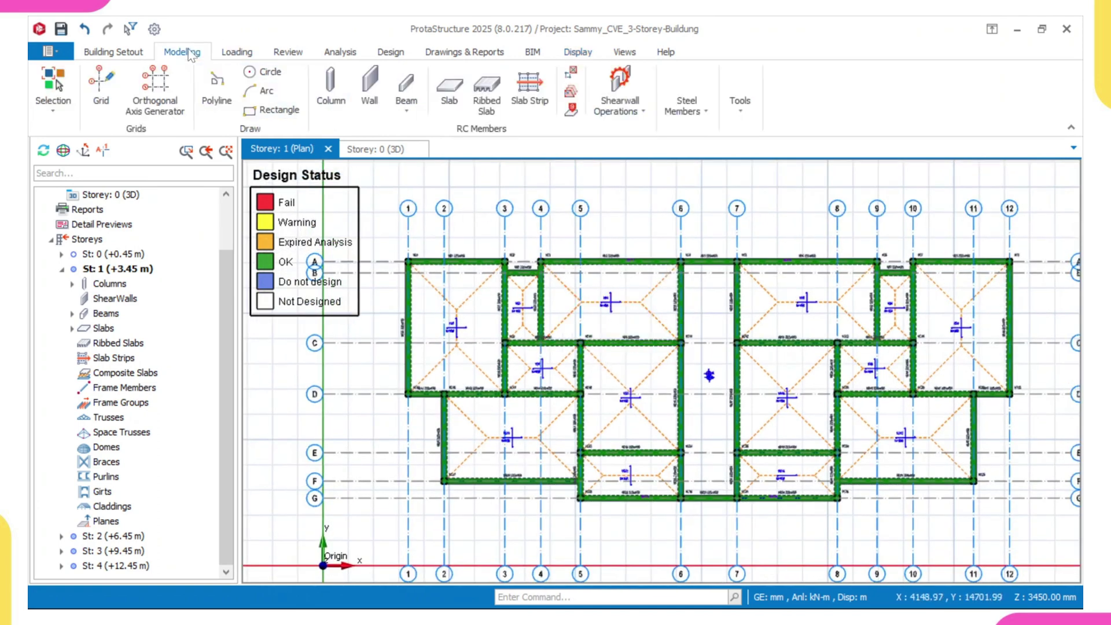
{"action": "left_click", "coordinate": [524, 85]}
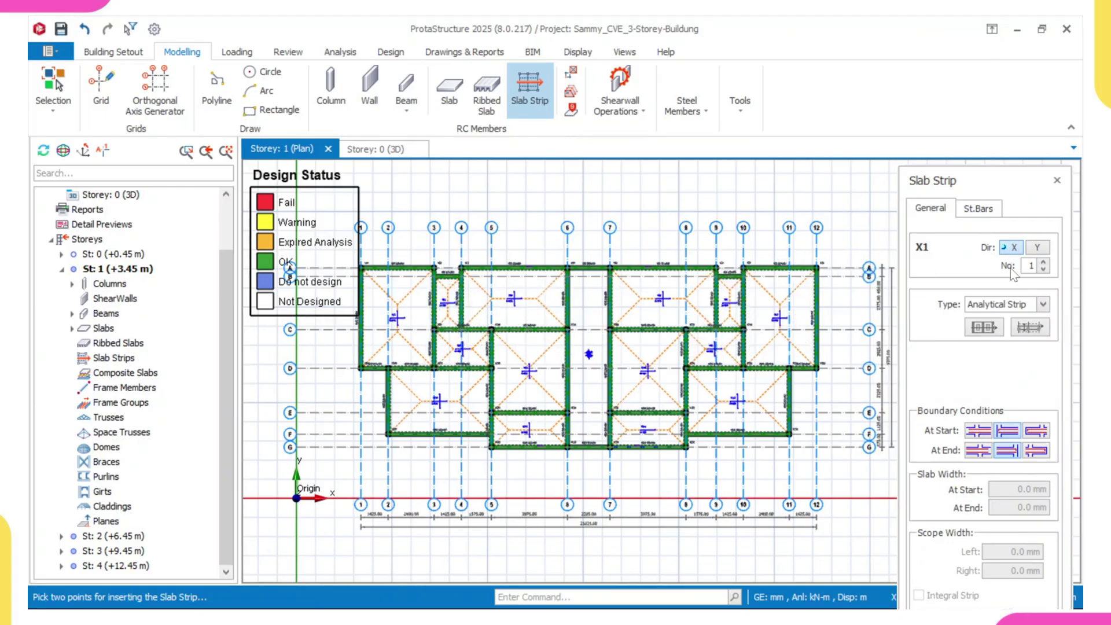
{"action": "left_click", "coordinate": [983, 304]}
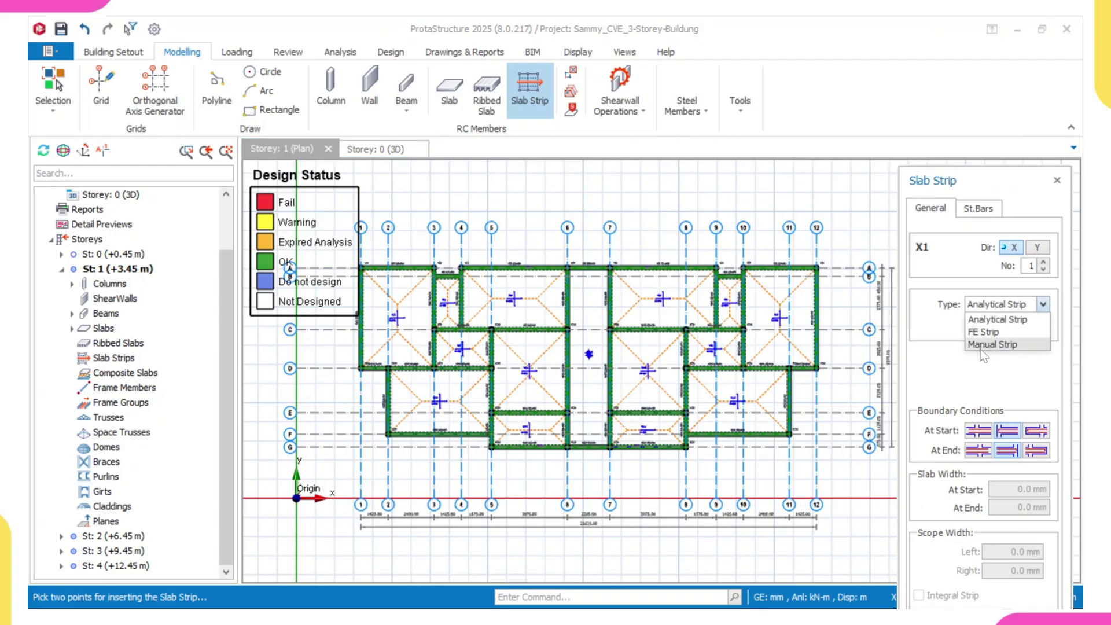
{"action": "left_click", "coordinate": [987, 320]}
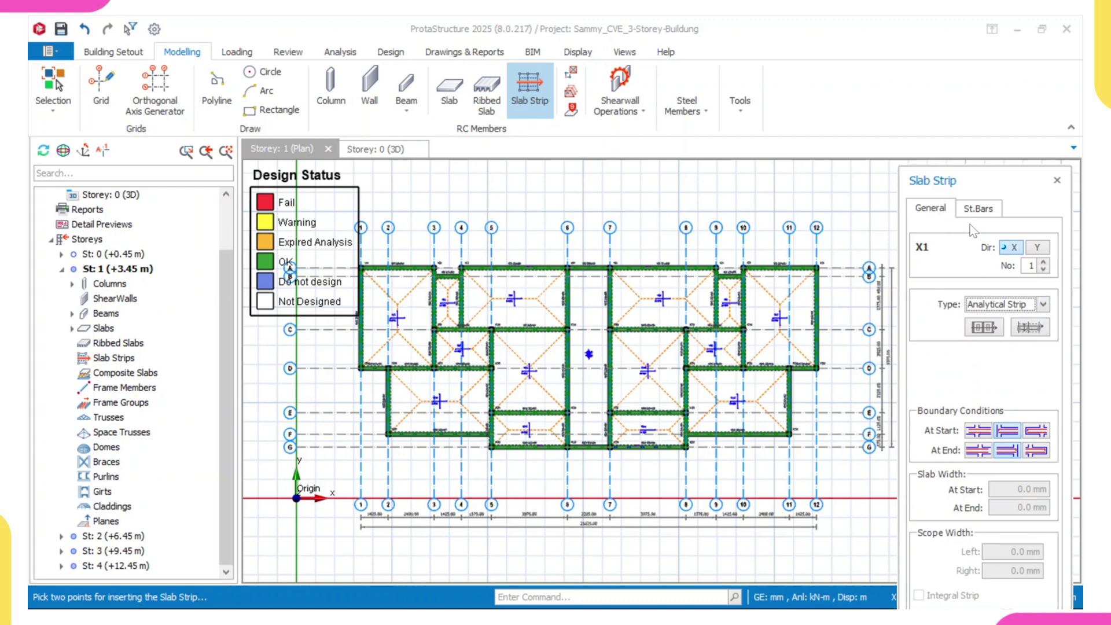
{"action": "left_click_drag", "start_coordinate": [994, 195], "coordinate": [982, 110]}
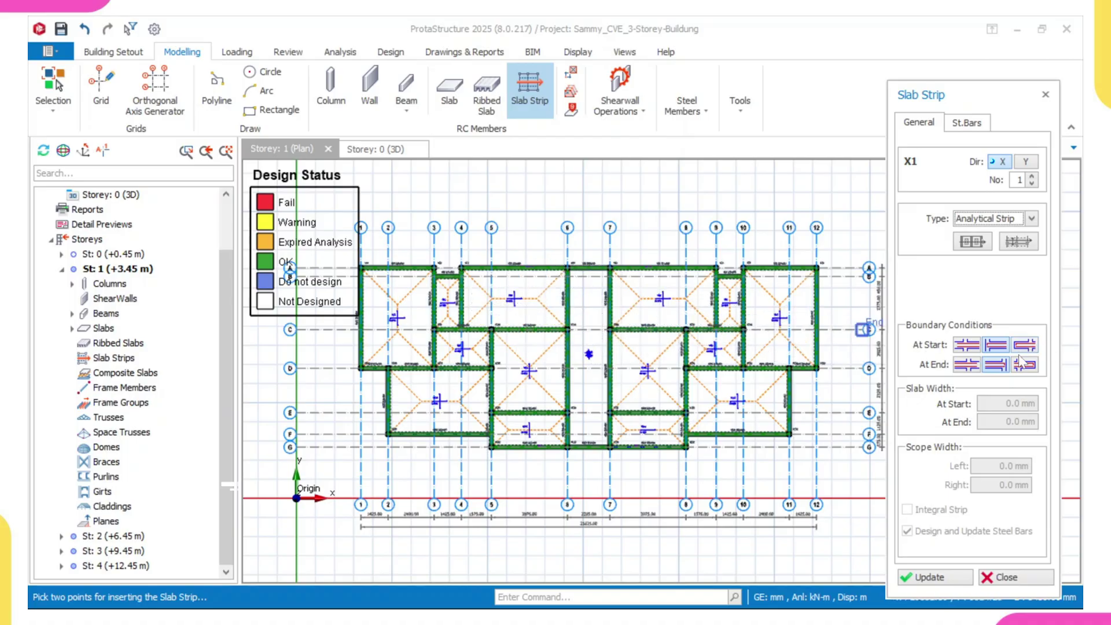
{"action": "scroll", "coordinate": [584, 376], "scroll_direction": "up", "scroll_amount": 3}
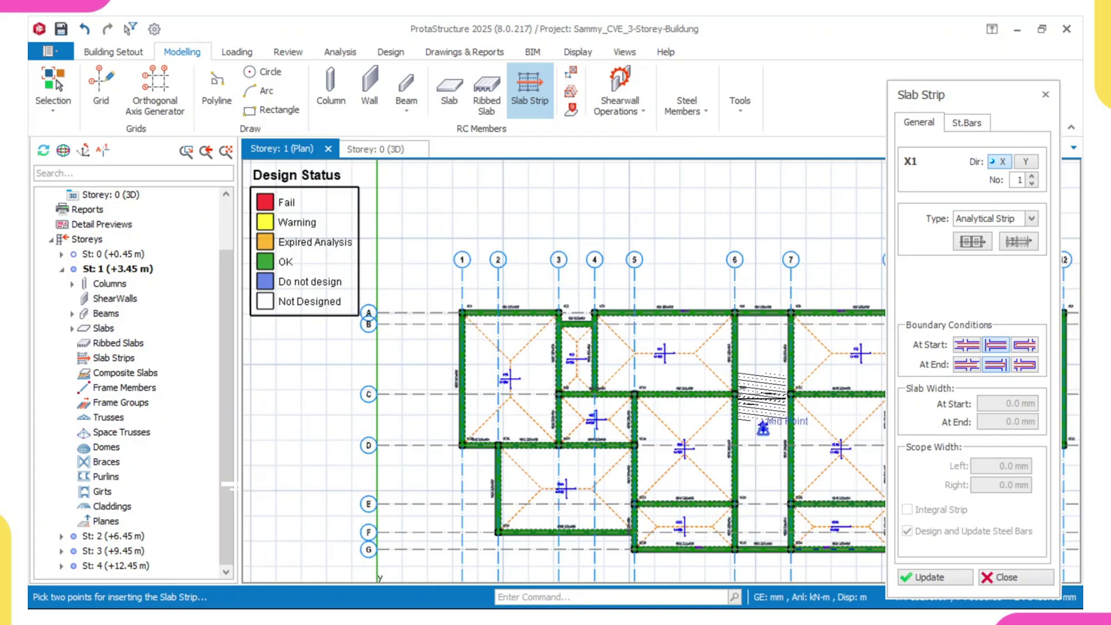
{"action": "scroll", "coordinate": [387, 384], "scroll_direction": "up", "scroll_amount": 2}
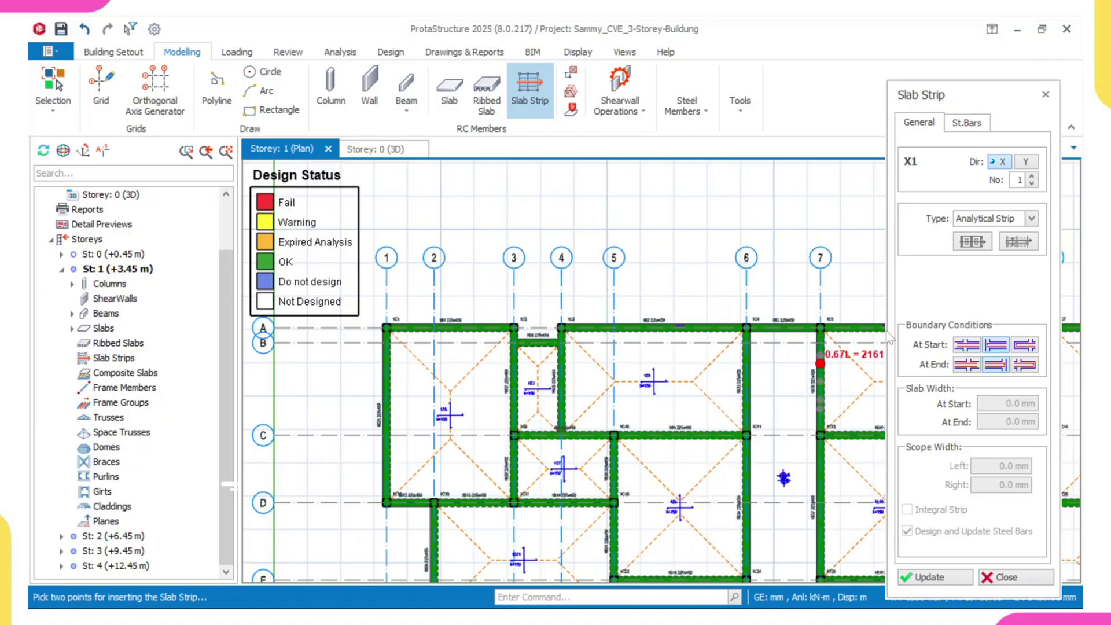
{"action": "left_click", "coordinate": [990, 347]}
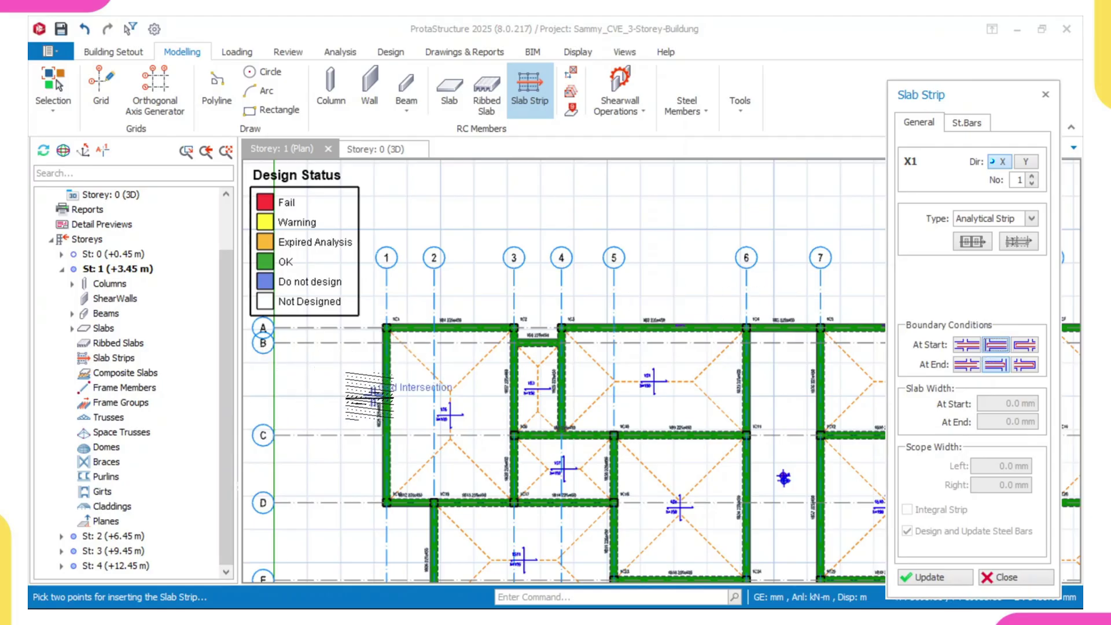
{"action": "left_click", "coordinate": [374, 398]}
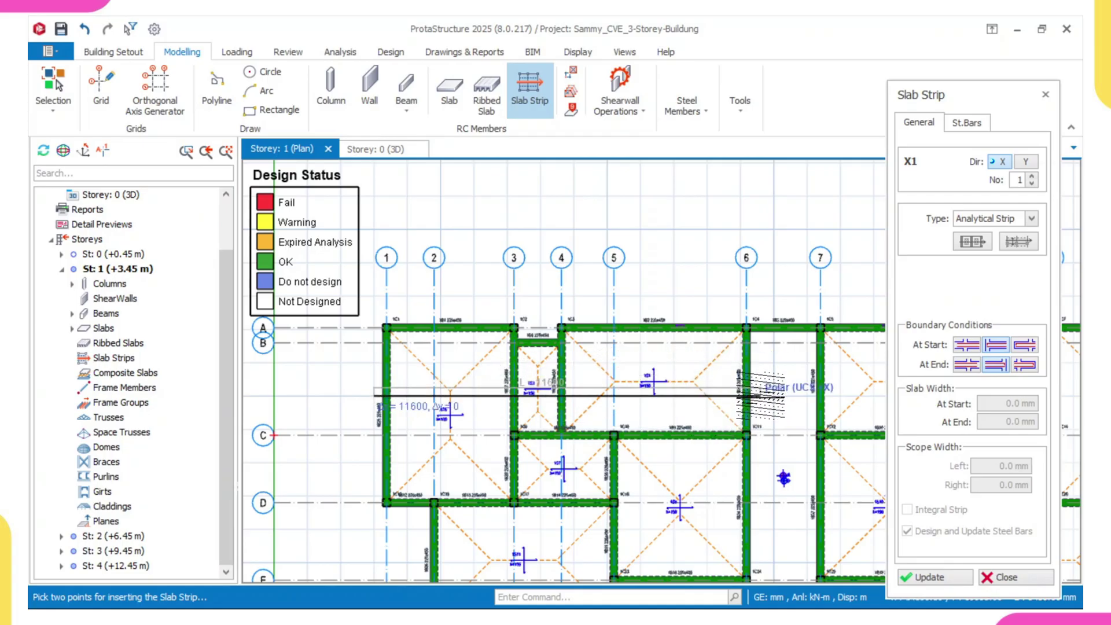
{"action": "left_click", "coordinate": [746, 396]}
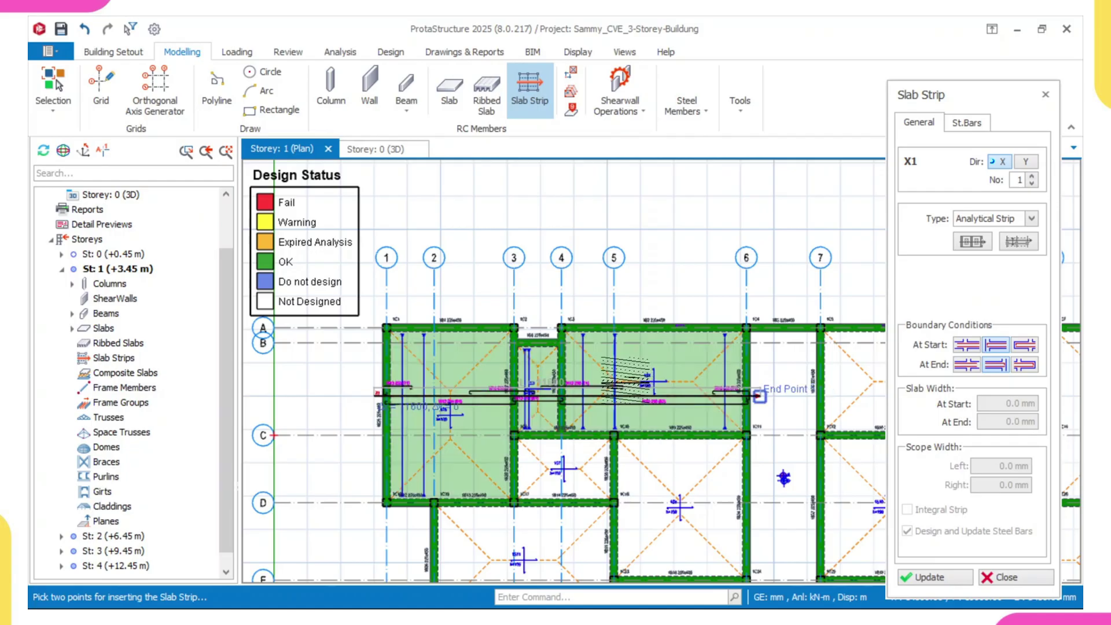
Insert an X-direction slab strip about 12400 mm long between axes D and E, from outside axis 2 to axis 6.
{"action": "scroll", "coordinate": [457, 416], "scroll_direction": "up", "scroll_amount": 5}
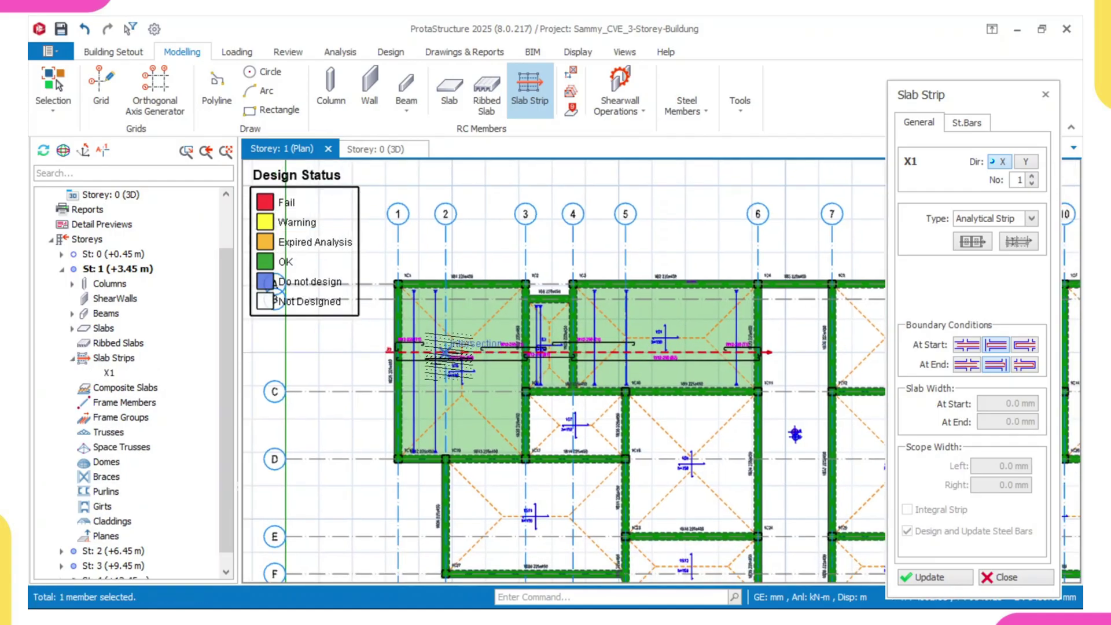
{"action": "scroll", "coordinate": [459, 355], "scroll_direction": "up", "scroll_amount": 4}
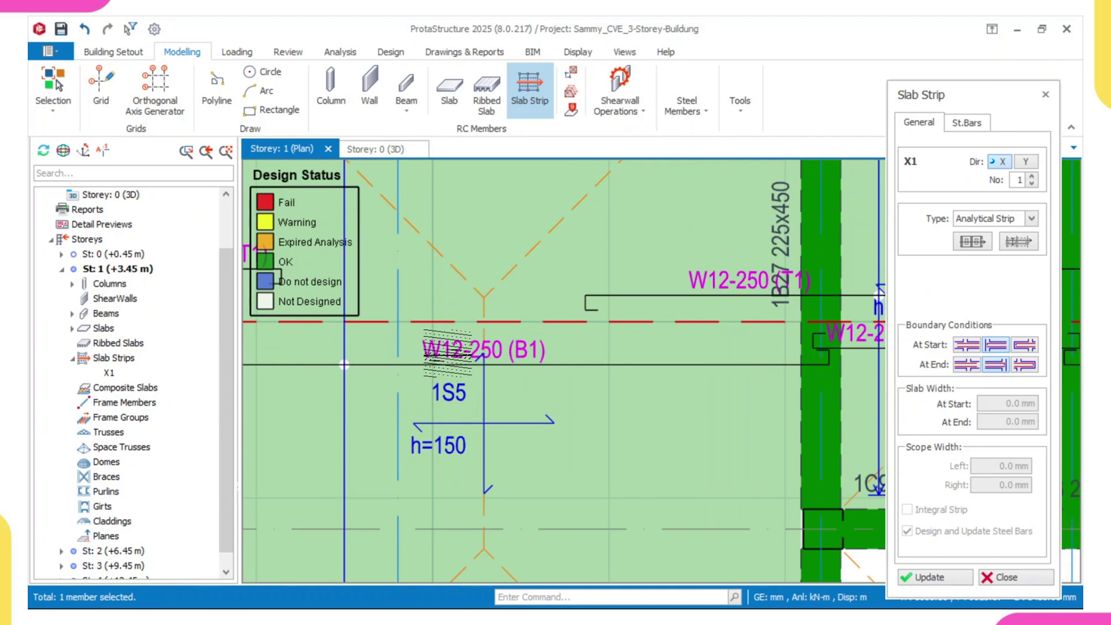
{"action": "scroll", "coordinate": [525, 351], "scroll_direction": "down", "scroll_amount": 5}
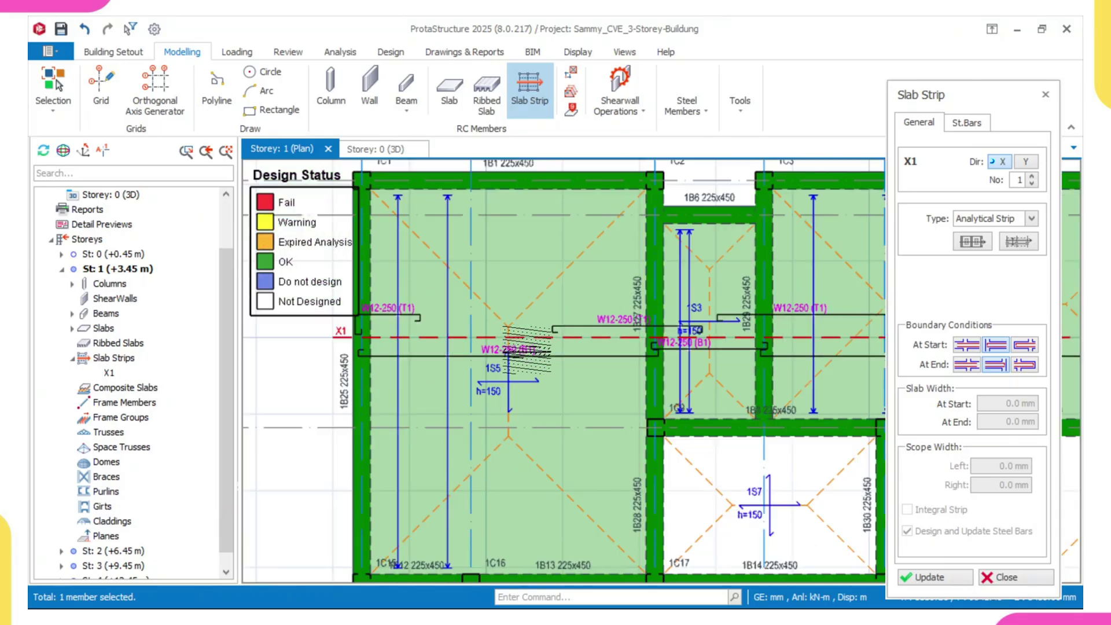
{"action": "scroll", "coordinate": [482, 471], "scroll_direction": "down", "scroll_amount": 3}
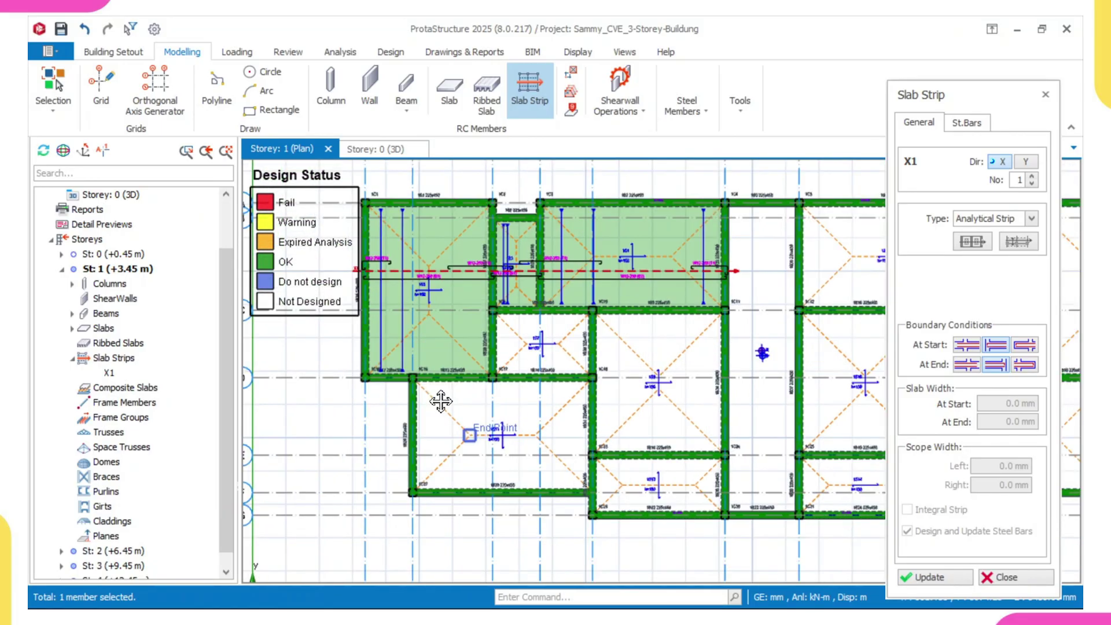
{"action": "scroll", "coordinate": [412, 398], "scroll_direction": "up", "scroll_amount": 1}
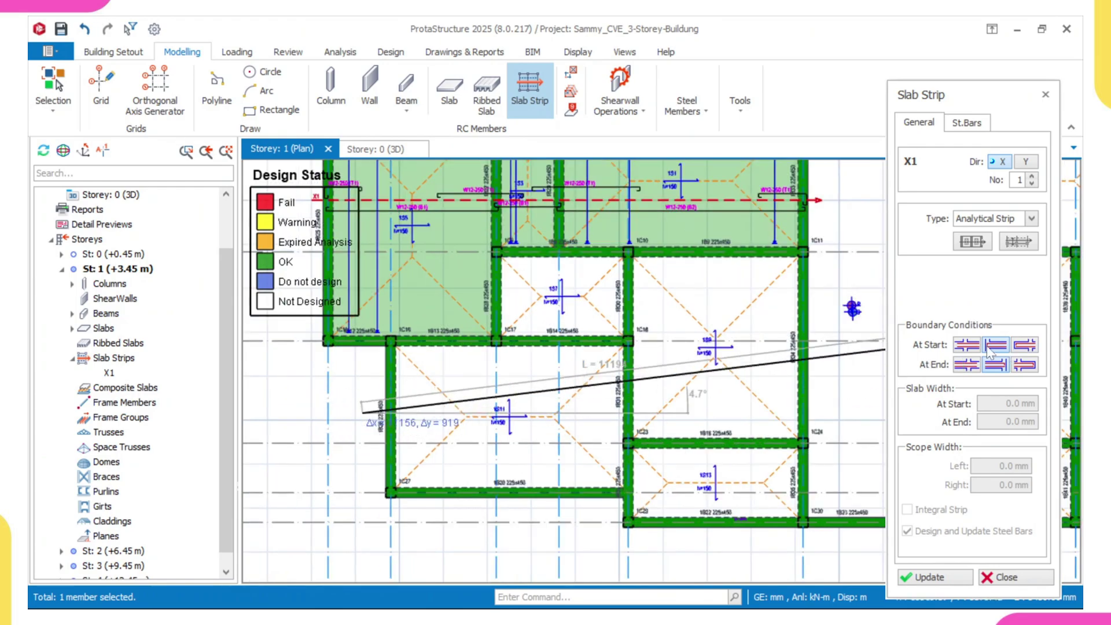
{"action": "middle_click_drag", "start_coordinate": [756, 377], "coordinate": [561, 392]}
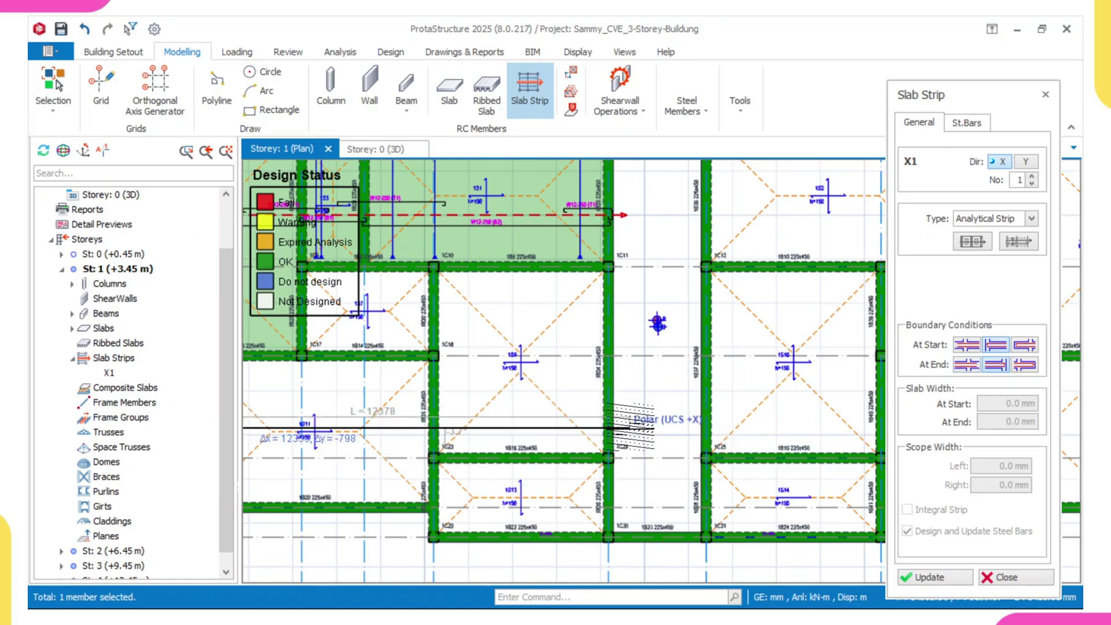
{"action": "left_click", "coordinate": [608, 428]}
{"action": "scroll", "coordinate": [580, 428], "scroll_direction": "down", "scroll_amount": 2}
{"action": "scroll", "coordinate": [577, 427], "scroll_direction": "down", "scroll_amount": 1}
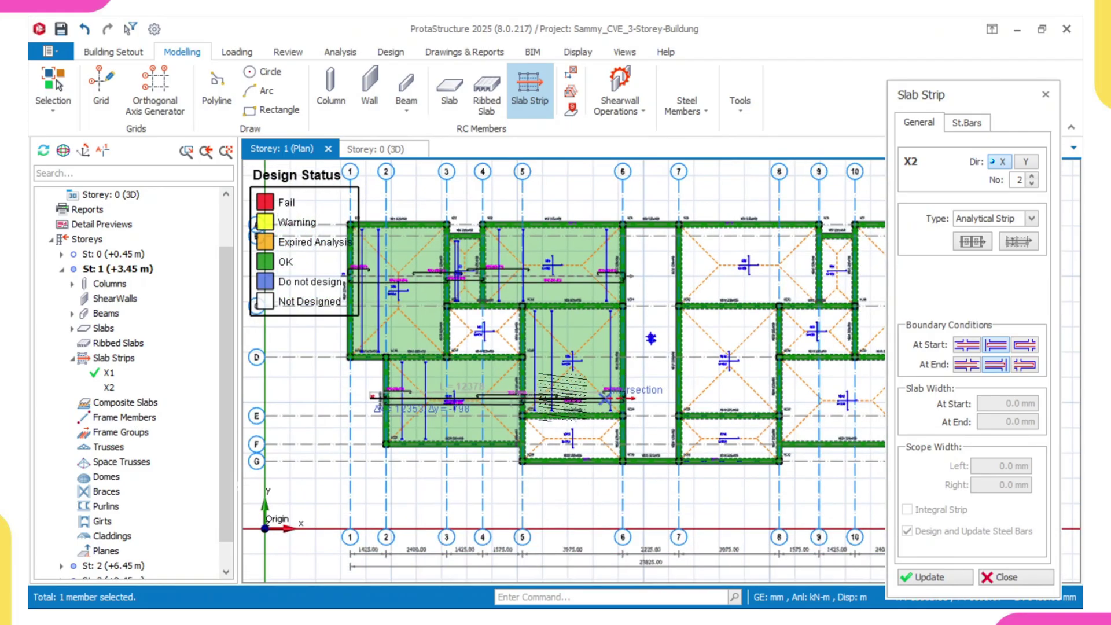
Insert an X-direction slab strip across slab 1S13, from outside axis 5 to just past axis 6.
{"action": "scroll", "coordinate": [520, 449], "scroll_direction": "up", "scroll_amount": 4}
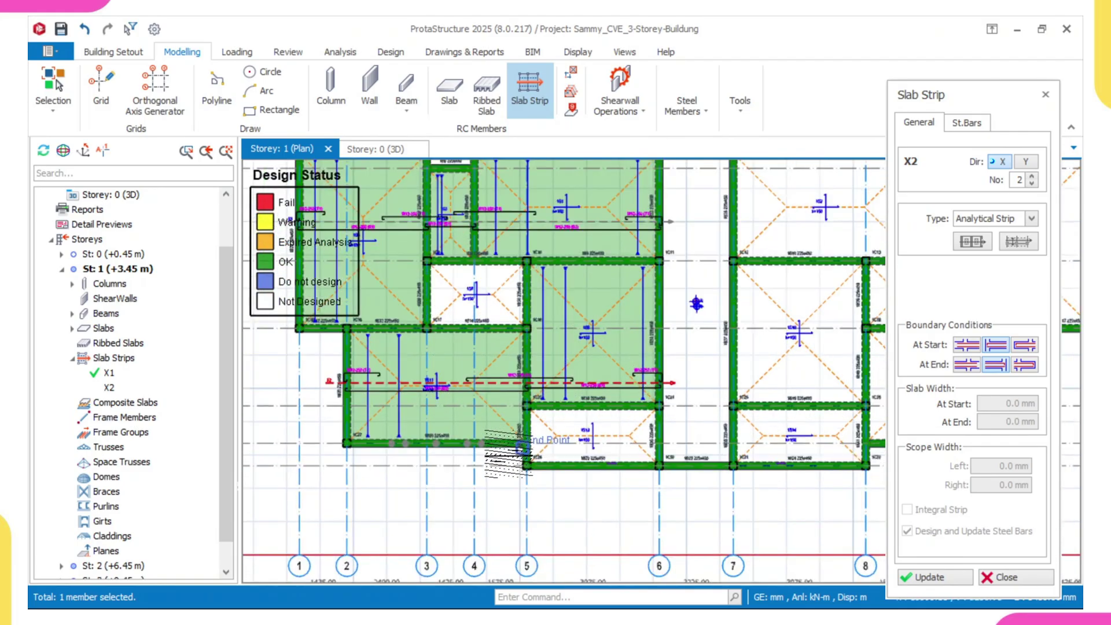
{"action": "left_click", "coordinate": [493, 459]}
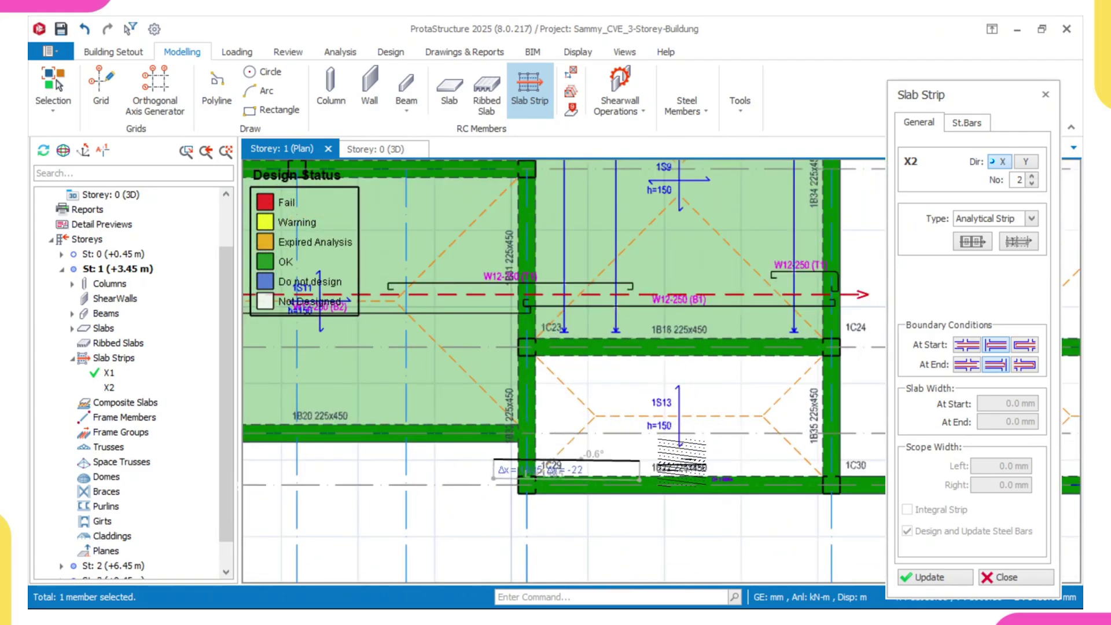
{"action": "middle_click_drag", "start_coordinate": [678, 485], "coordinate": [533, 494]}
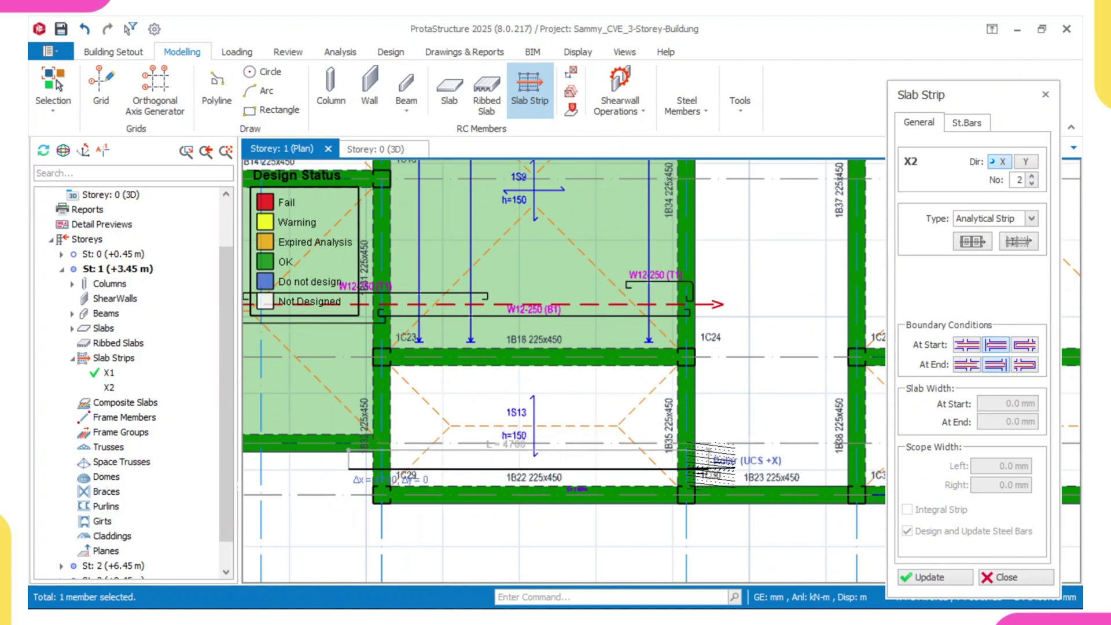
{"action": "left_click", "coordinate": [703, 467]}
{"action": "scroll", "coordinate": [657, 414], "scroll_direction": "down", "scroll_amount": 3}
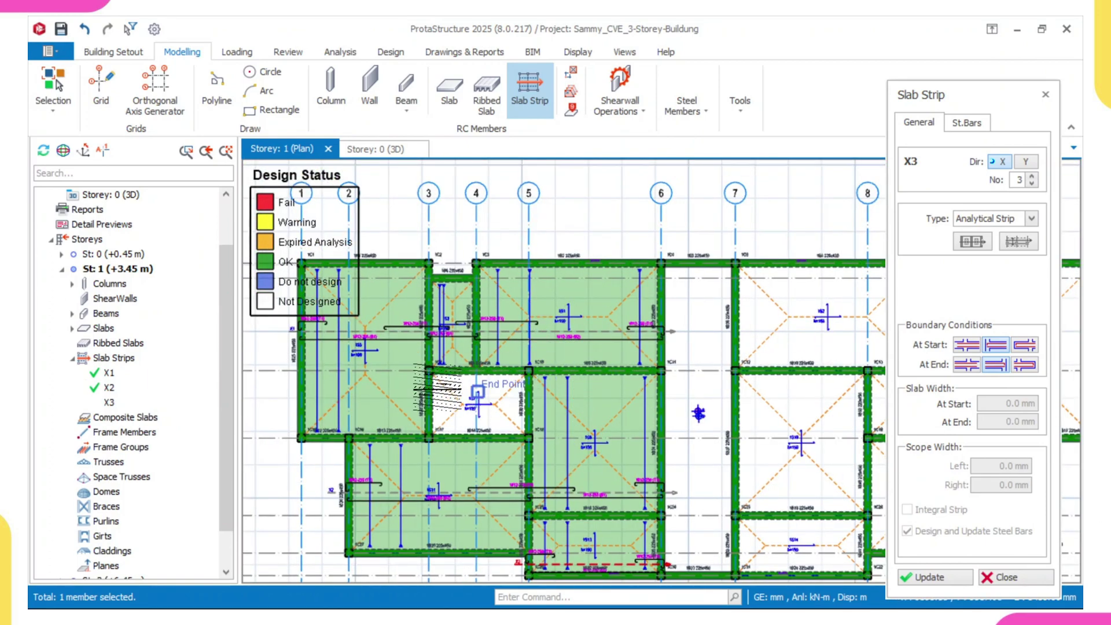
Insert an X-direction slab strip about 4000 mm long across slab 1S7, with the first boundary condition option at start and end.
{"action": "scroll", "coordinate": [478, 415], "scroll_direction": "up", "scroll_amount": 1}
{"action": "scroll", "coordinate": [478, 416], "scroll_direction": "up", "scroll_amount": 3}
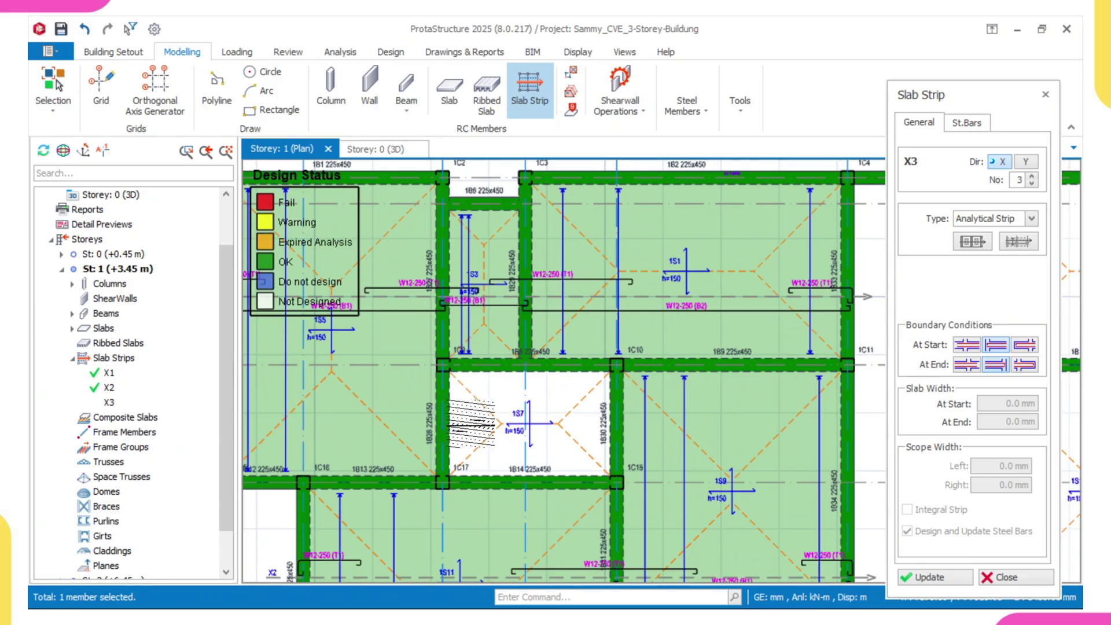
{"action": "left_click", "coordinate": [971, 347]}
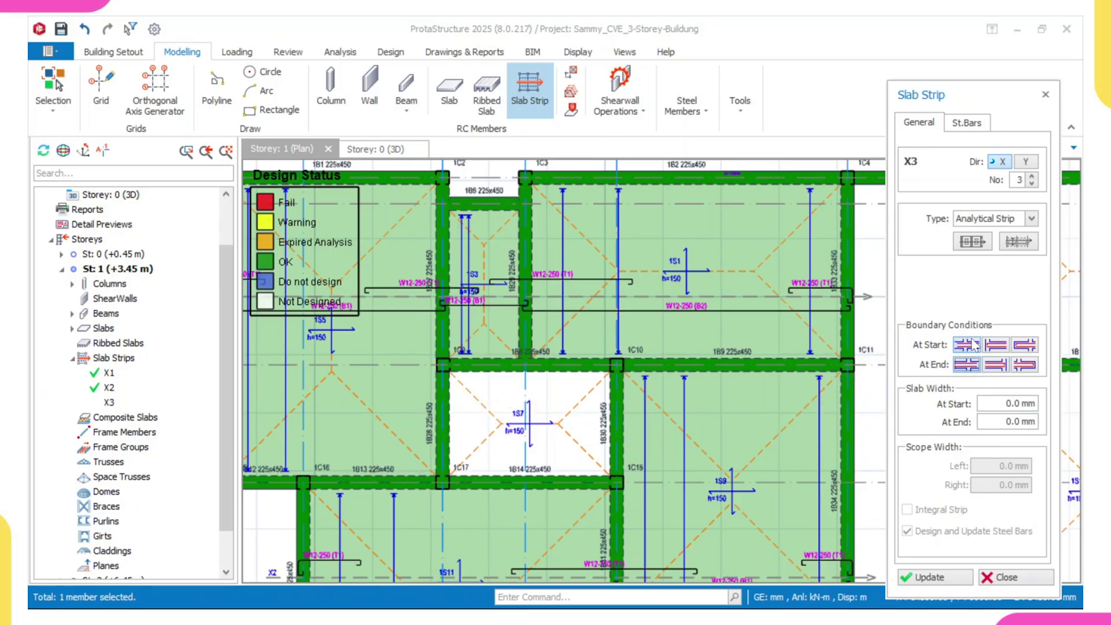
{"action": "left_click", "coordinate": [408, 420]}
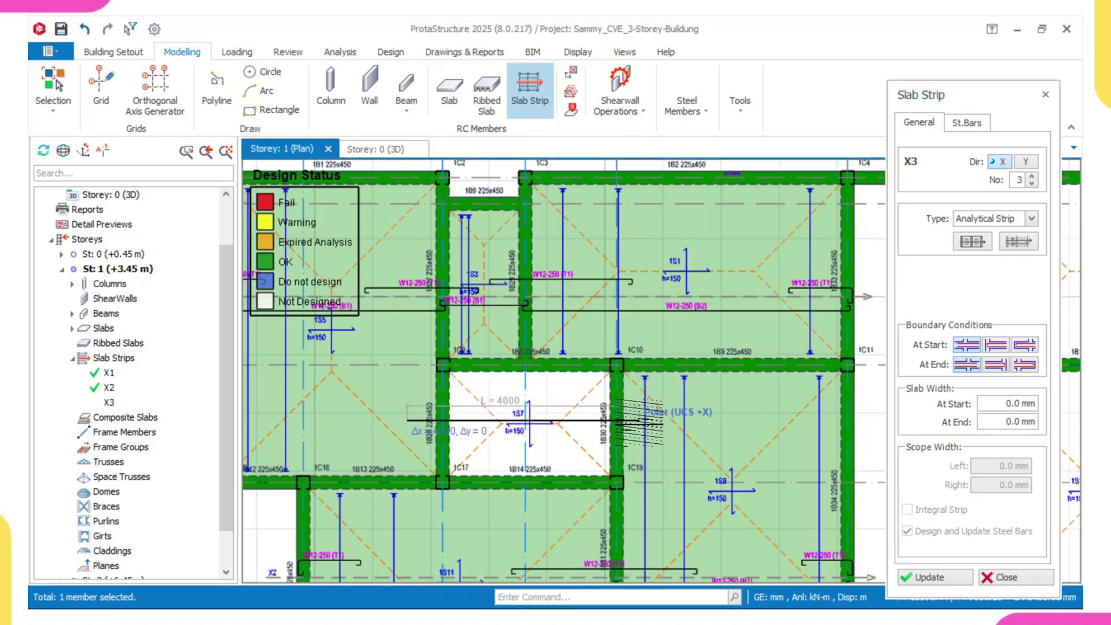
{"action": "left_click", "coordinate": [638, 420]}
{"action": "scroll", "coordinate": [557, 336], "scroll_direction": "down", "scroll_amount": 3}
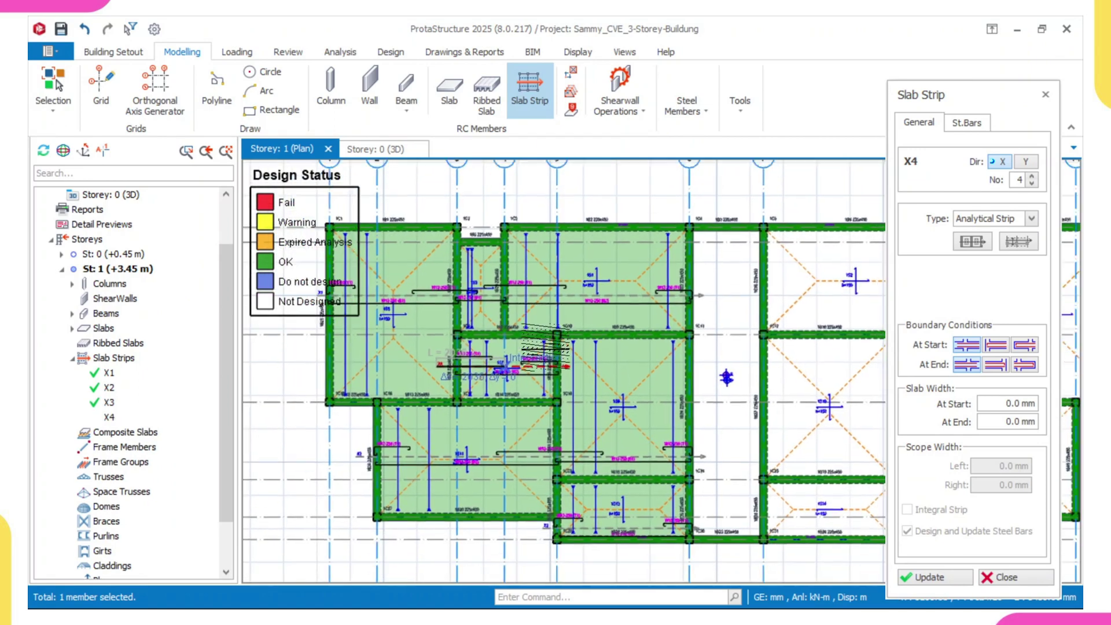
Insert a Y-direction slab strip about 9600 mm long between axes 2 and 3, from above axis A past axis F, with the second boundary condition at both ends.
{"action": "scroll", "coordinate": [546, 348], "scroll_direction": "down", "scroll_amount": 2}
{"action": "scroll", "coordinate": [477, 375], "scroll_direction": "up", "scroll_amount": 2}
{"action": "middle_click_drag", "start_coordinate": [477, 375], "coordinate": [513, 383]}
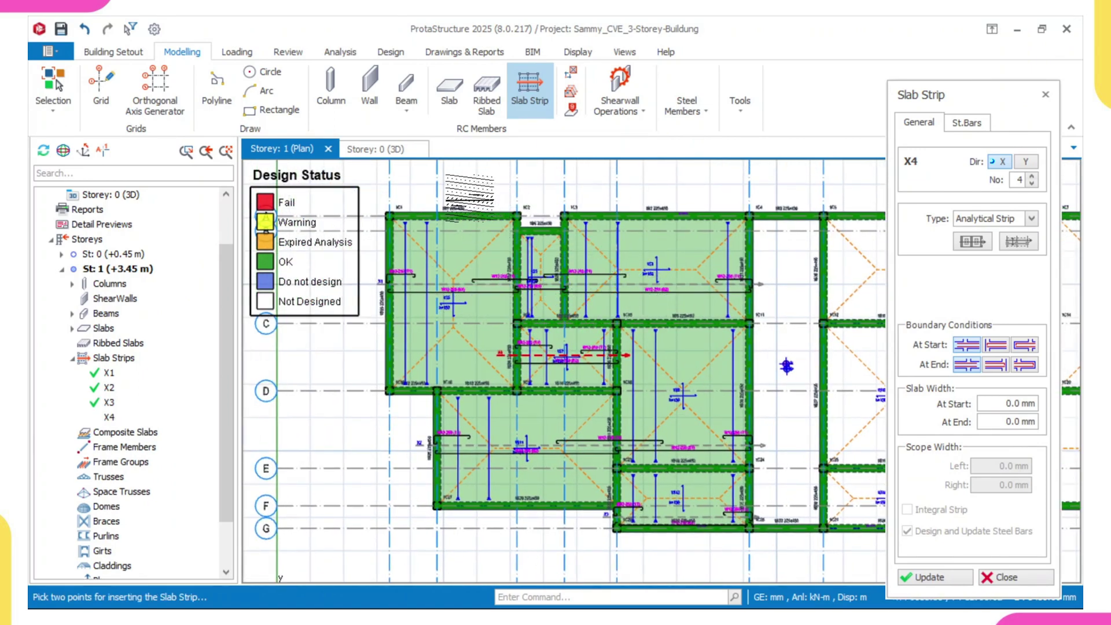
{"action": "left_click", "coordinate": [1025, 163]}
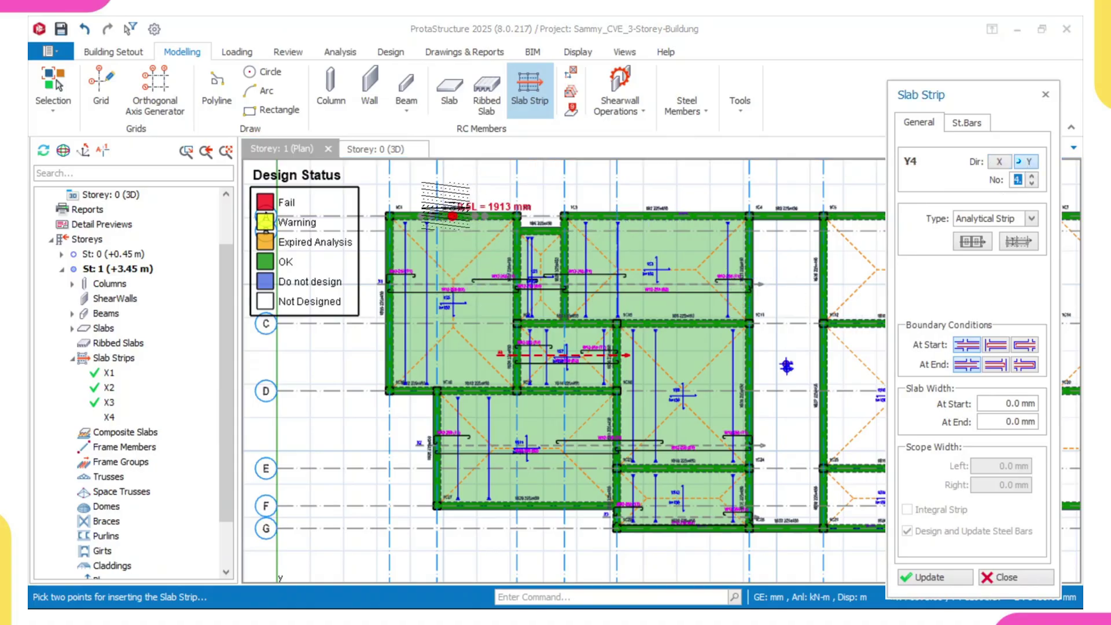
{"action": "scroll", "coordinate": [470, 187], "scroll_direction": "up", "scroll_amount": 2}
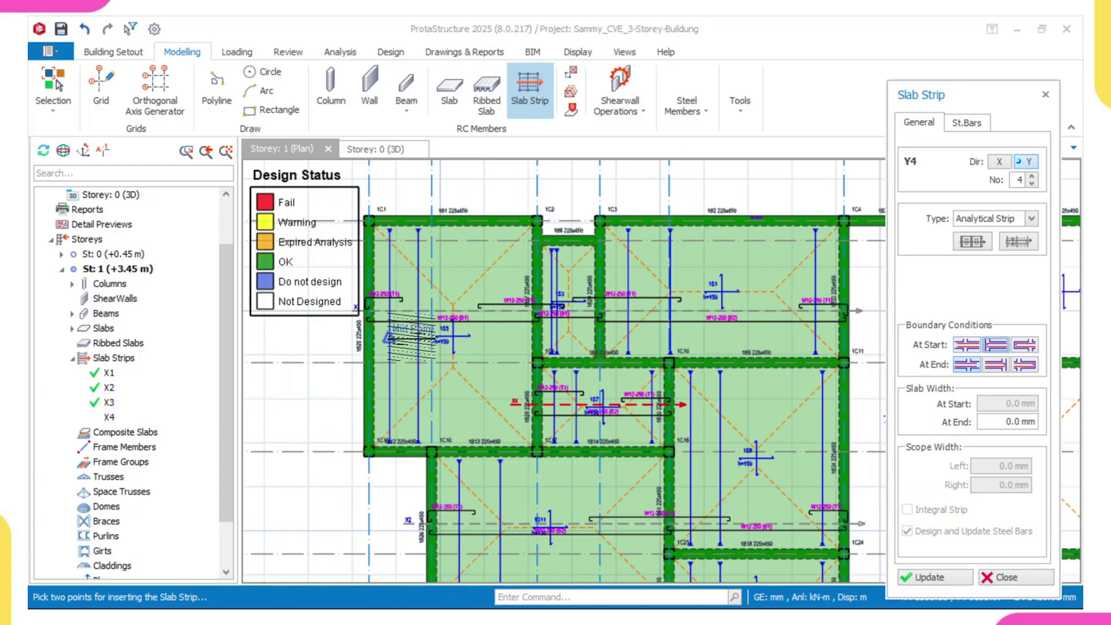
{"action": "middle_click_drag", "start_coordinate": [428, 354], "coordinate": [397, 200]}
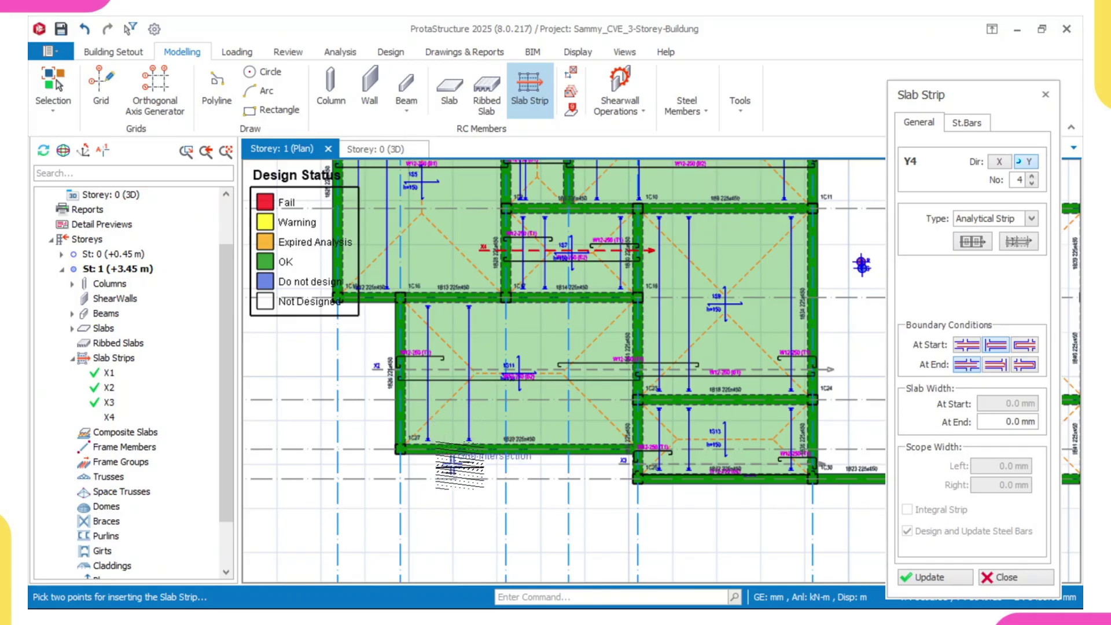
{"action": "left_click", "coordinate": [994, 366]}
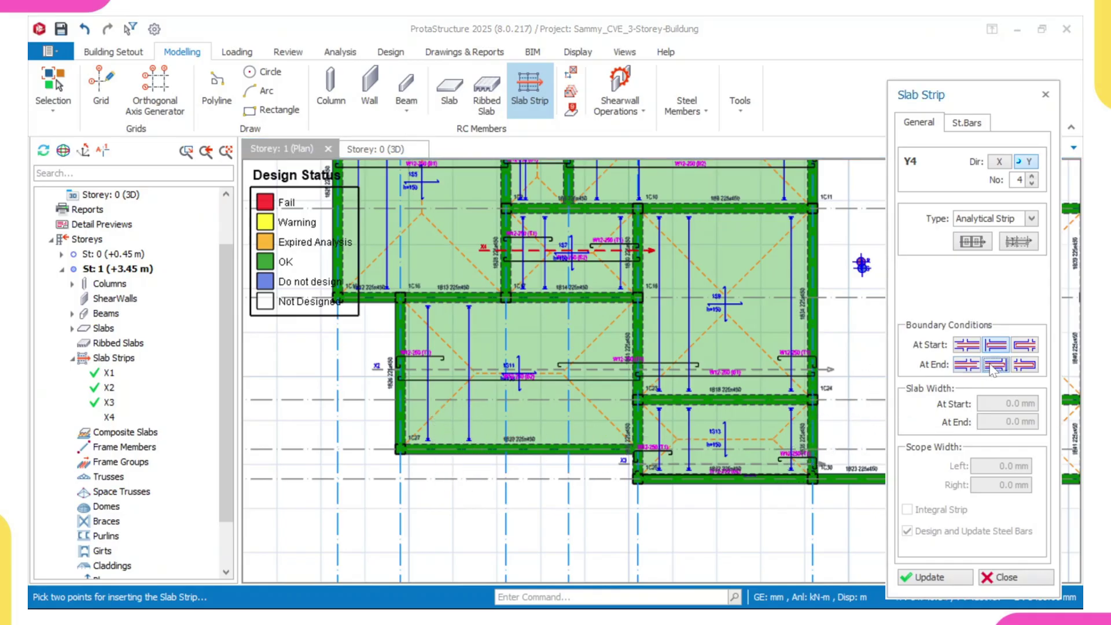
{"action": "scroll", "coordinate": [533, 393], "scroll_direction": "down", "scroll_amount": 3}
{"action": "middle_click_drag", "start_coordinate": [502, 360], "coordinate": [499, 438]}
{"action": "scroll", "coordinate": [497, 272], "scroll_direction": "up", "scroll_amount": 3}
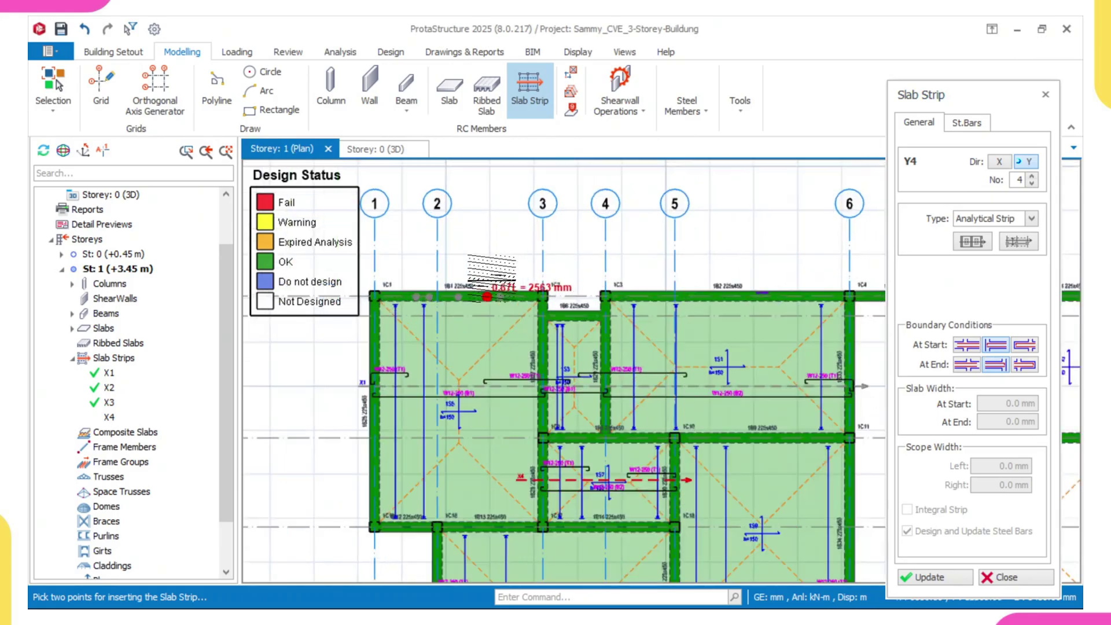
{"action": "left_click", "coordinate": [490, 271]}
{"action": "scroll", "coordinate": [485, 327], "scroll_direction": "down", "scroll_amount": 3}
{"action": "middle_click_drag", "start_coordinate": [487, 376], "coordinate": [501, 243]}
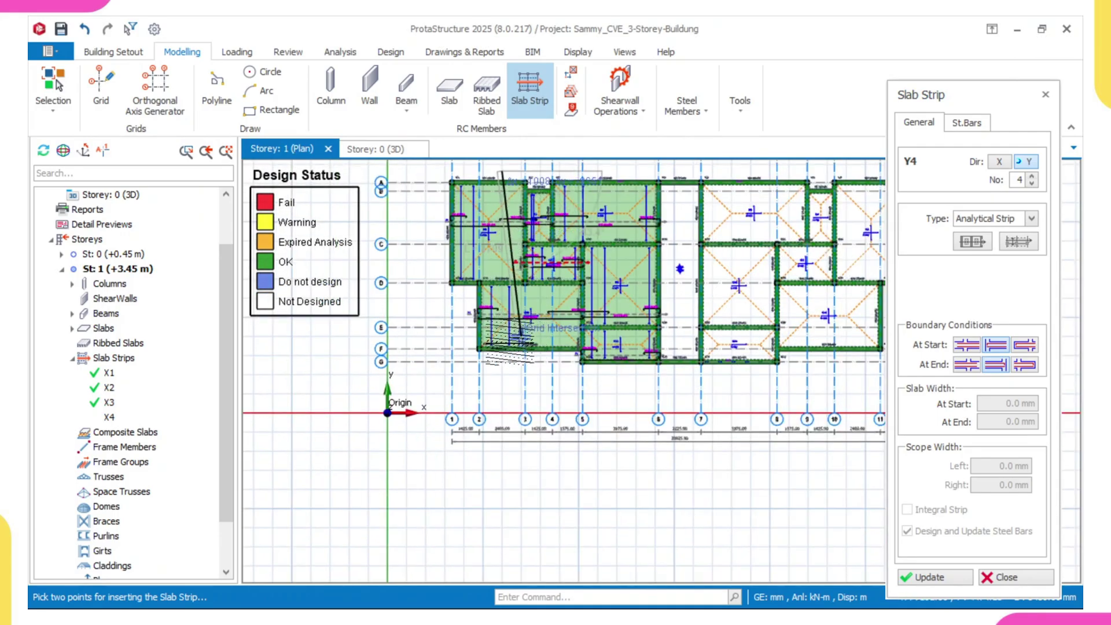
{"action": "scroll", "coordinate": [502, 337], "scroll_direction": "up", "scroll_amount": 1}
{"action": "scroll", "coordinate": [509, 344], "scroll_direction": "up", "scroll_amount": 2}
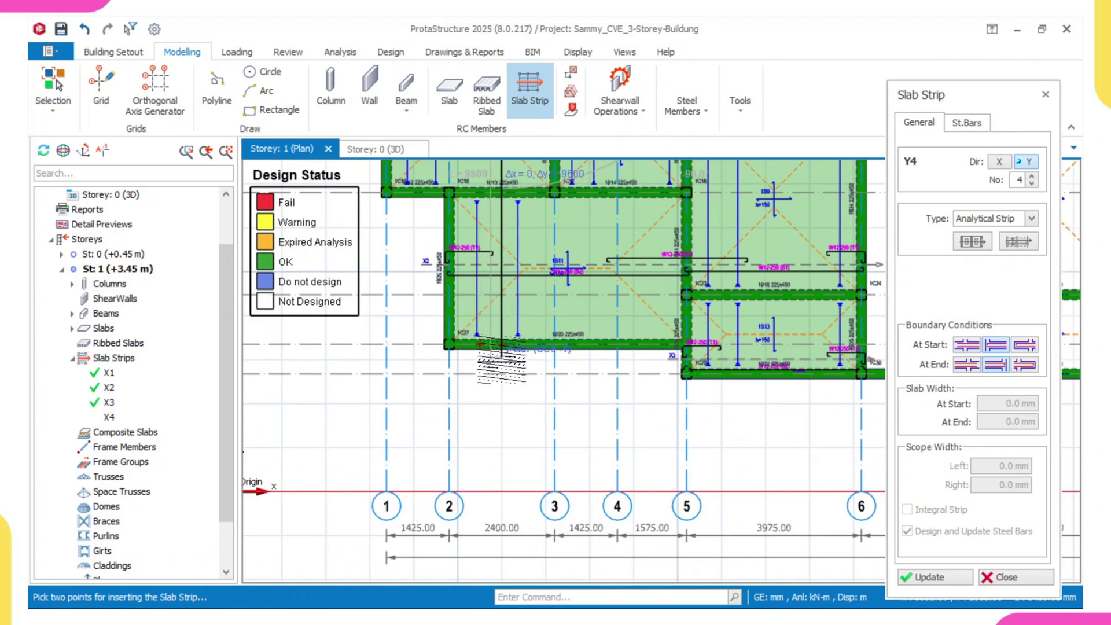
{"action": "left_click", "coordinate": [500, 362]}
{"action": "scroll", "coordinate": [502, 341], "scroll_direction": "down", "scroll_amount": 4}
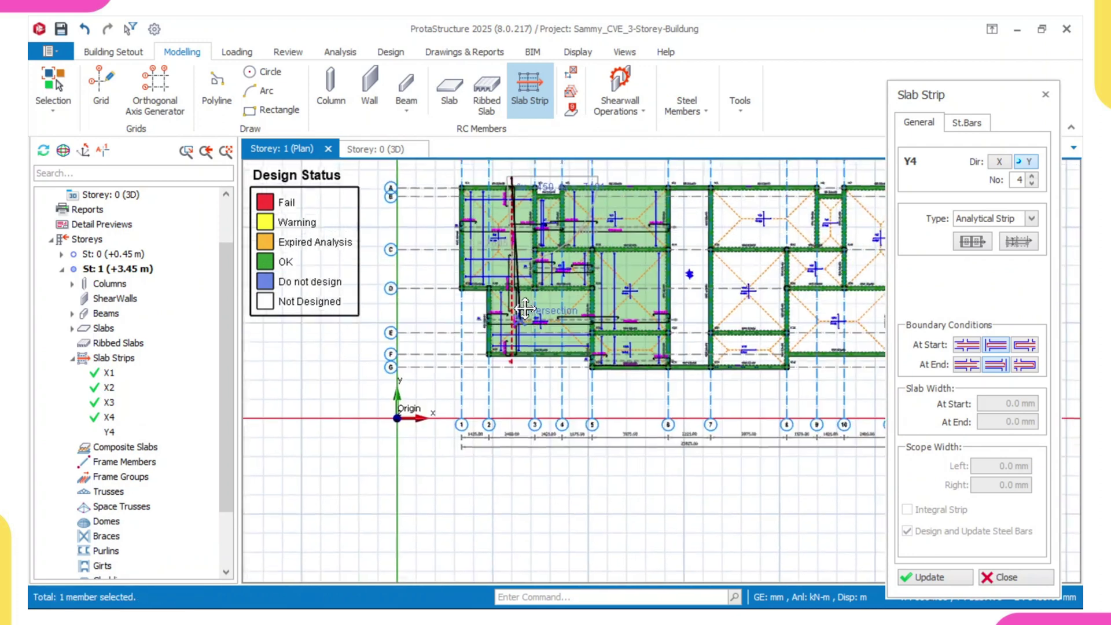
Examine the reinforcement bars generated along the new Y-direction strip across slabs 1S5 and 1S11.
{"action": "scroll", "coordinate": [505, 272], "scroll_direction": "up", "scroll_amount": 4}
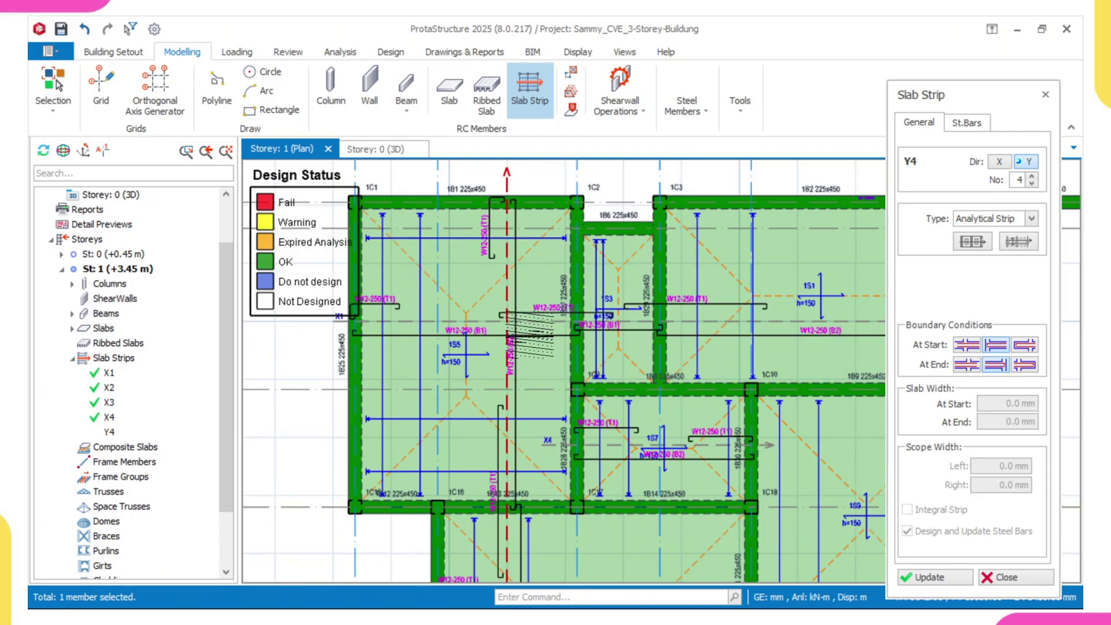
{"action": "middle_click_drag", "start_coordinate": [502, 404], "coordinate": [493, 301]}
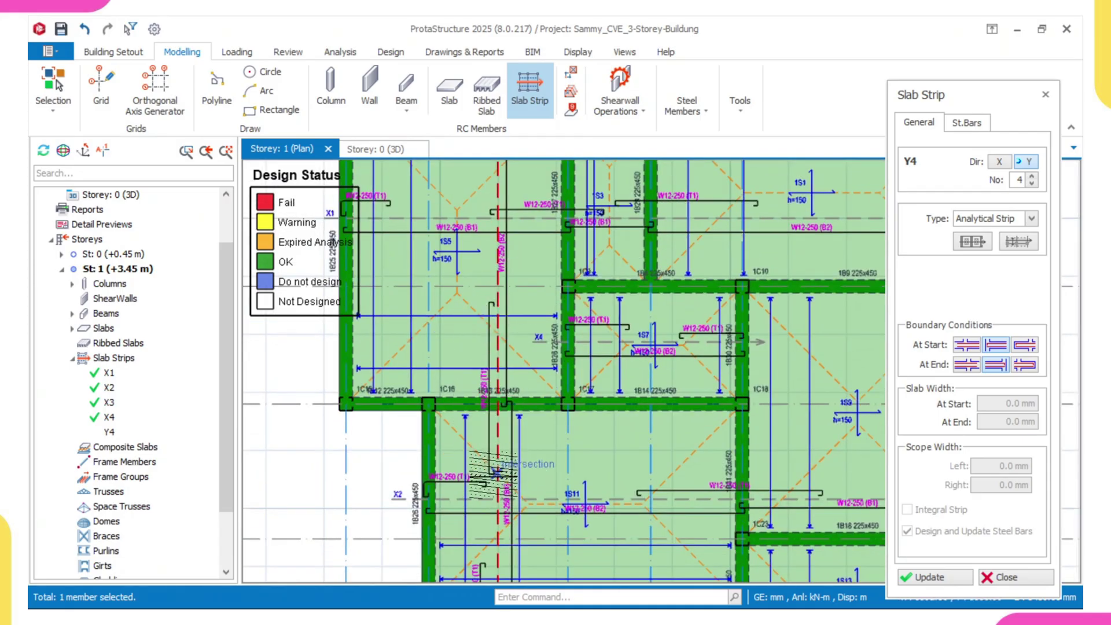
{"action": "middle_click_drag", "start_coordinate": [505, 486], "coordinate": [492, 375]}
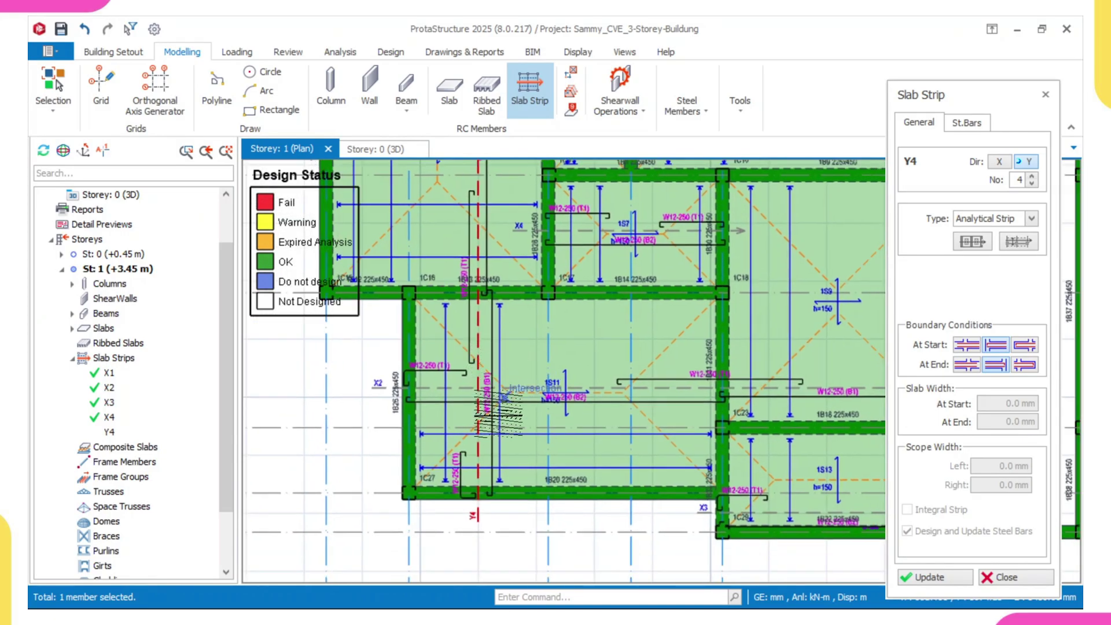
{"action": "scroll", "coordinate": [497, 413], "scroll_direction": "up", "scroll_amount": 1}
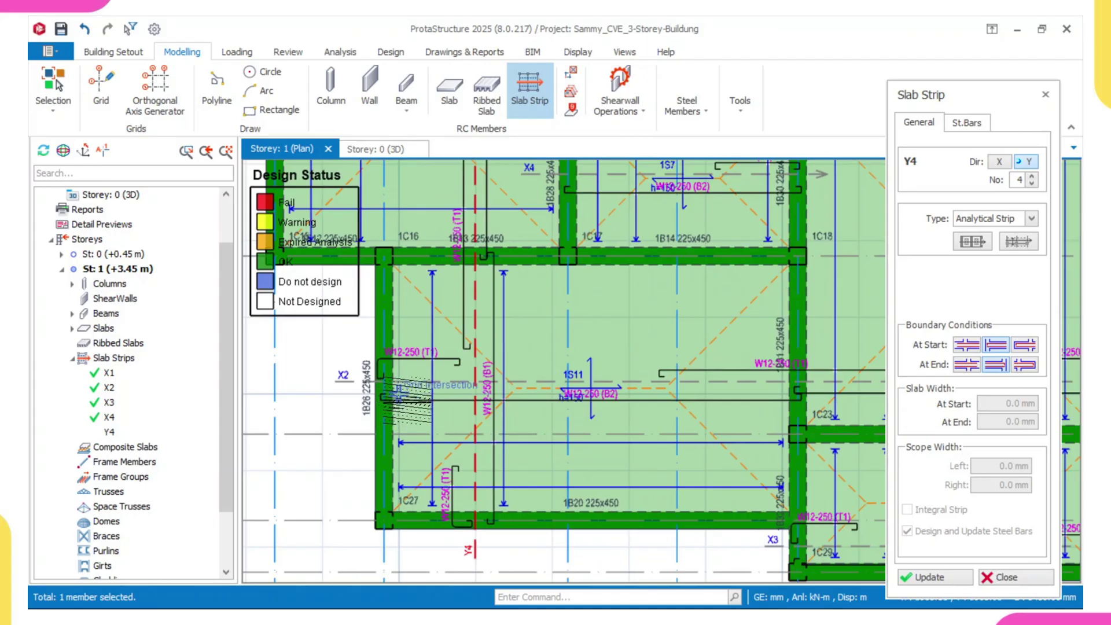
{"action": "middle_click_drag", "start_coordinate": [407, 401], "coordinate": [384, 389]}
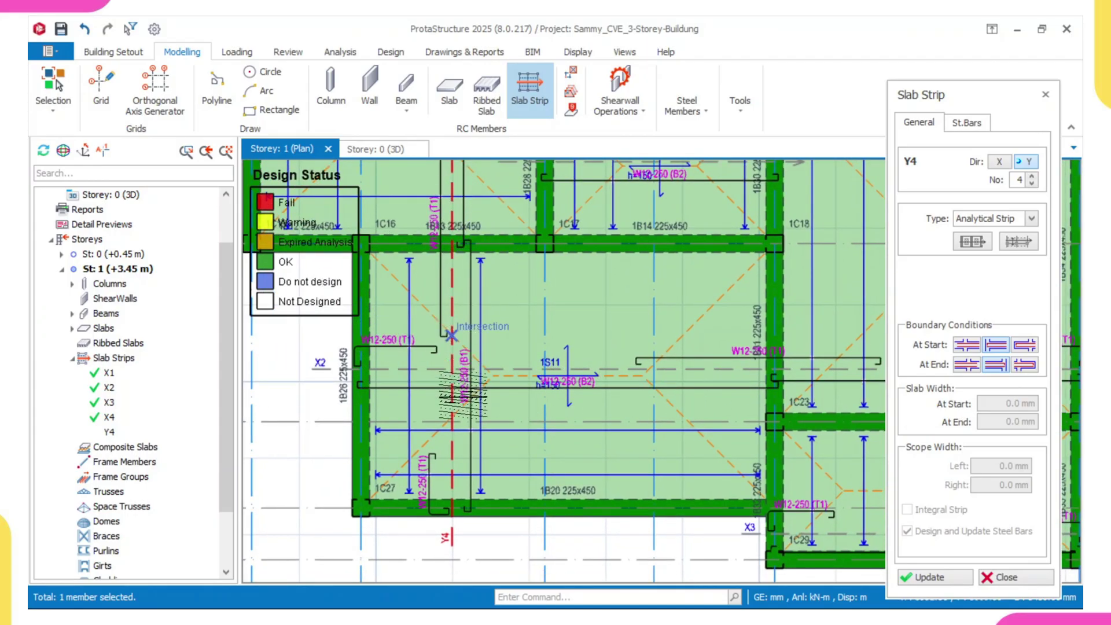
{"action": "scroll", "coordinate": [460, 397], "scroll_direction": "up", "scroll_amount": 2}
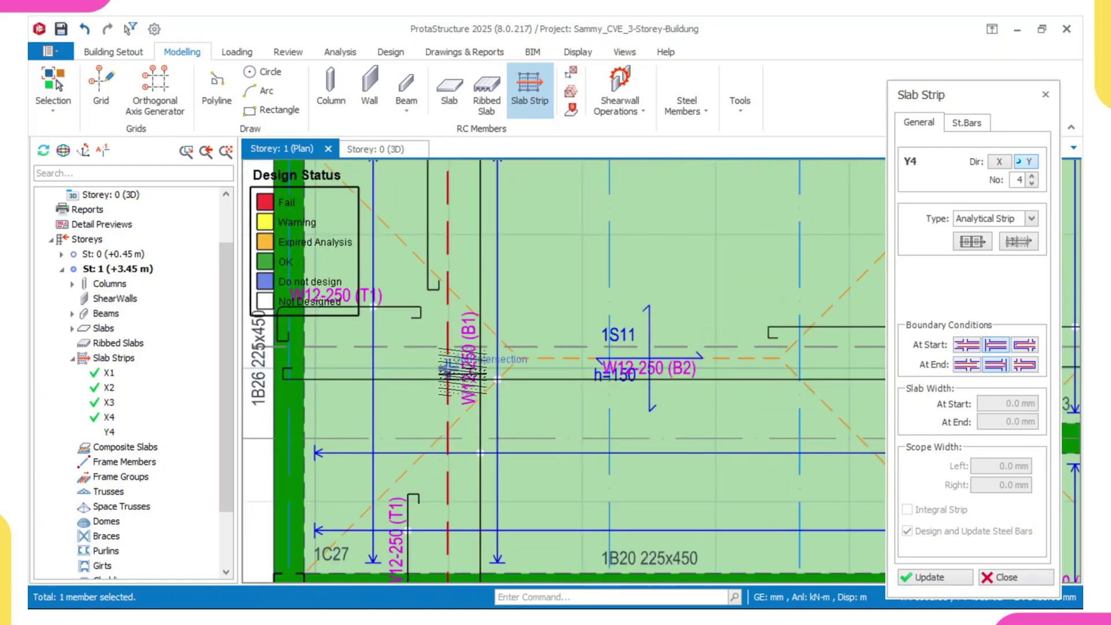
{"action": "scroll", "coordinate": [471, 362], "scroll_direction": "down", "scroll_amount": 5}
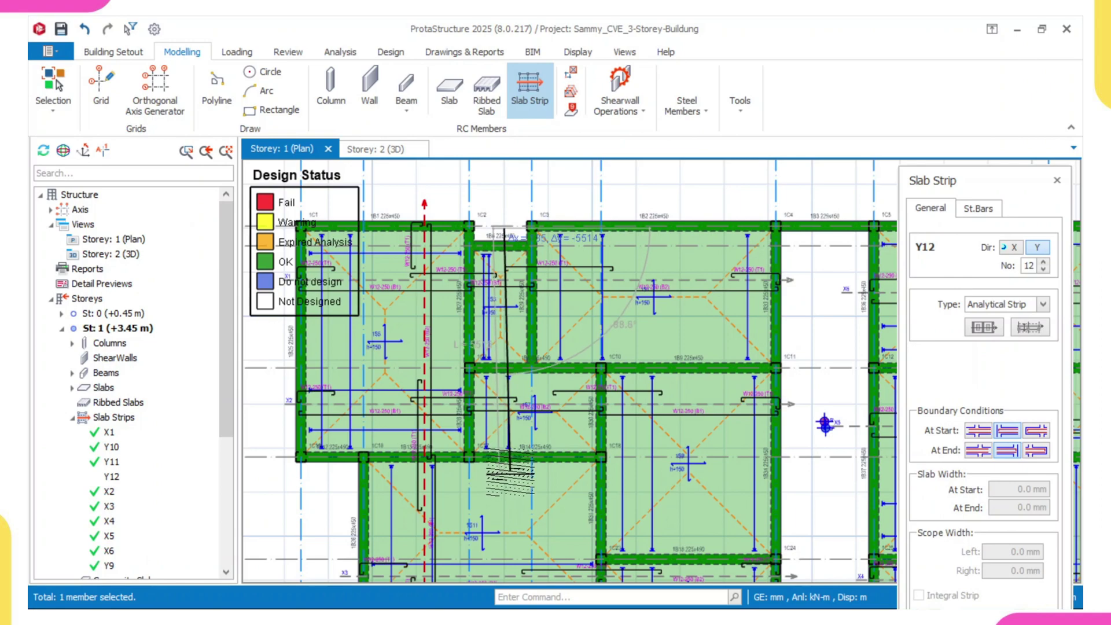
Insert a Y-direction slab strip about 5500 mm long between axes 3 and 4, across slabs 1S3 and 1S7, with the first end boundary condition.
{"action": "scroll", "coordinate": [499, 478], "scroll_direction": "down", "scroll_amount": 2}
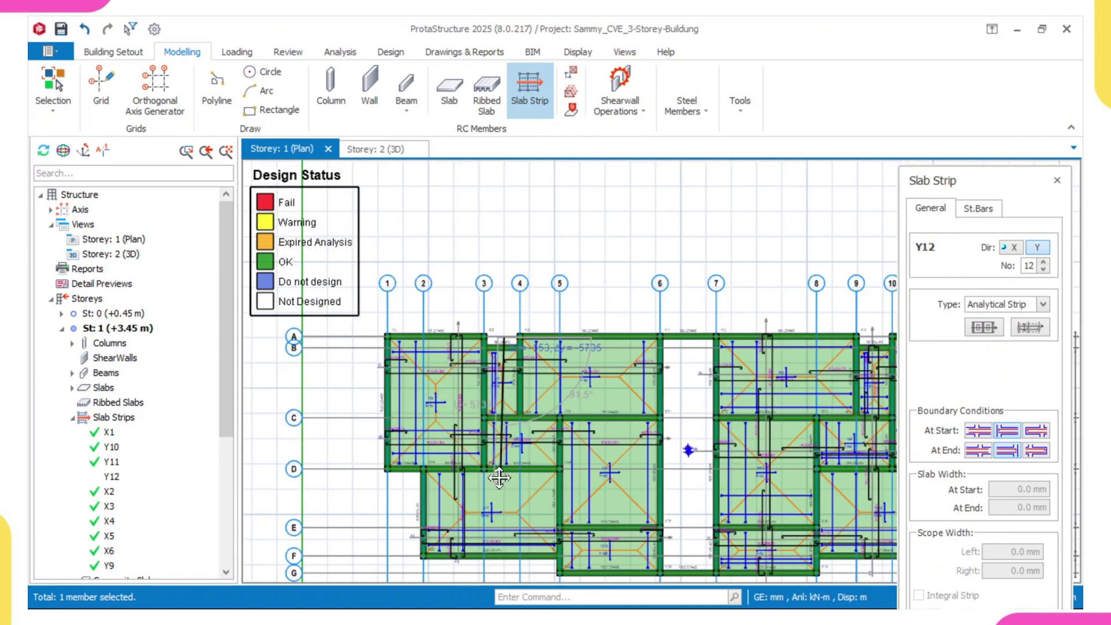
{"action": "scroll", "coordinate": [499, 477], "scroll_direction": "up", "scroll_amount": 2}
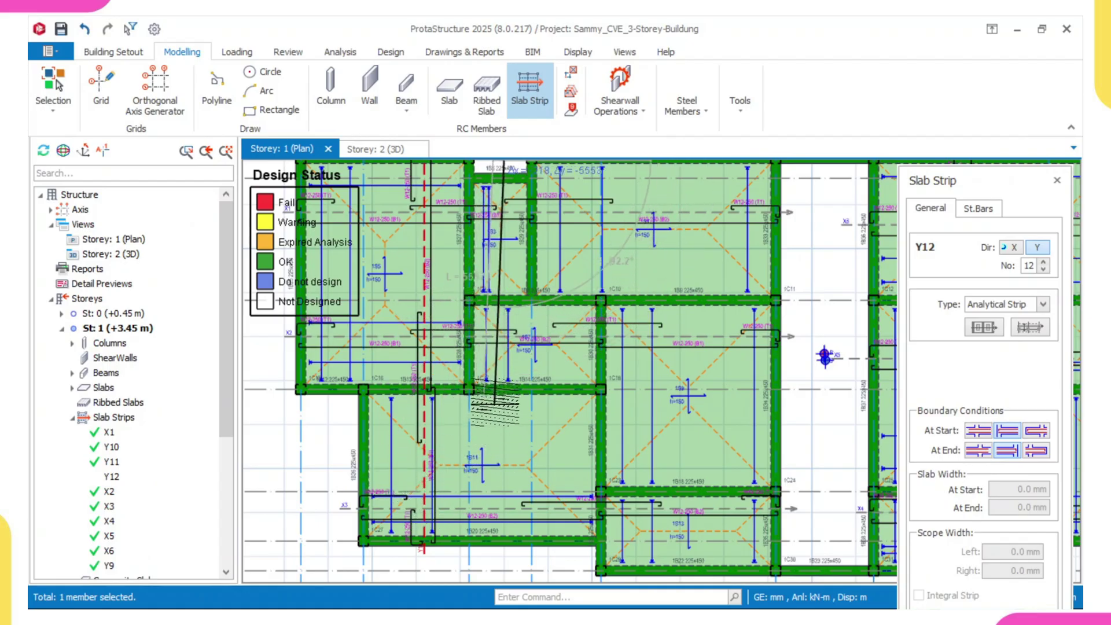
{"action": "scroll", "coordinate": [495, 402], "scroll_direction": "up", "scroll_amount": 2}
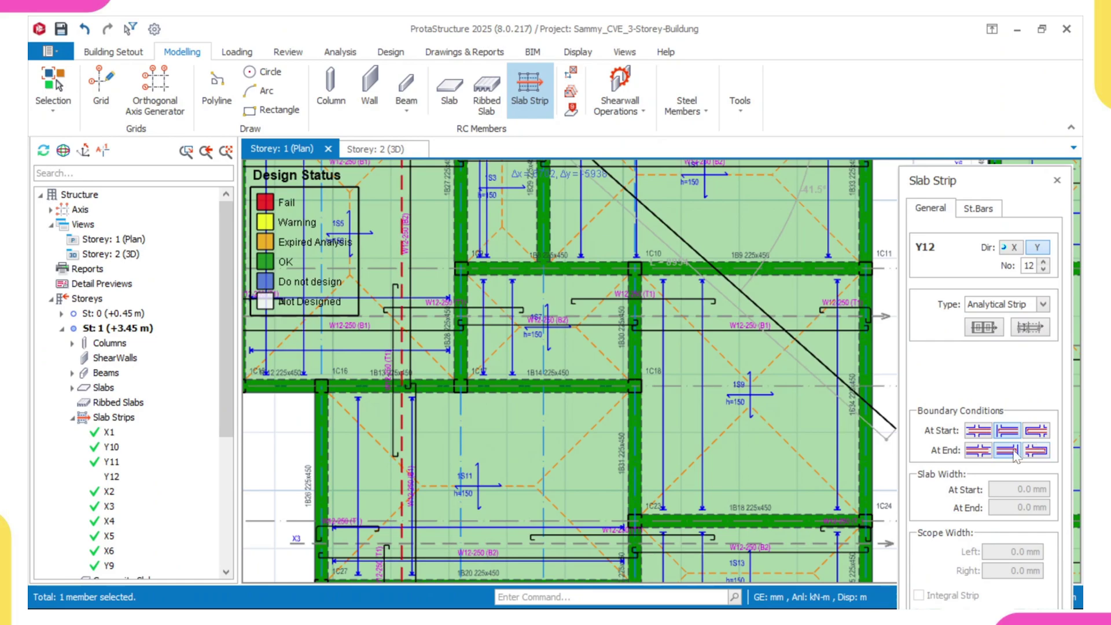
{"action": "left_click", "coordinate": [974, 452]}
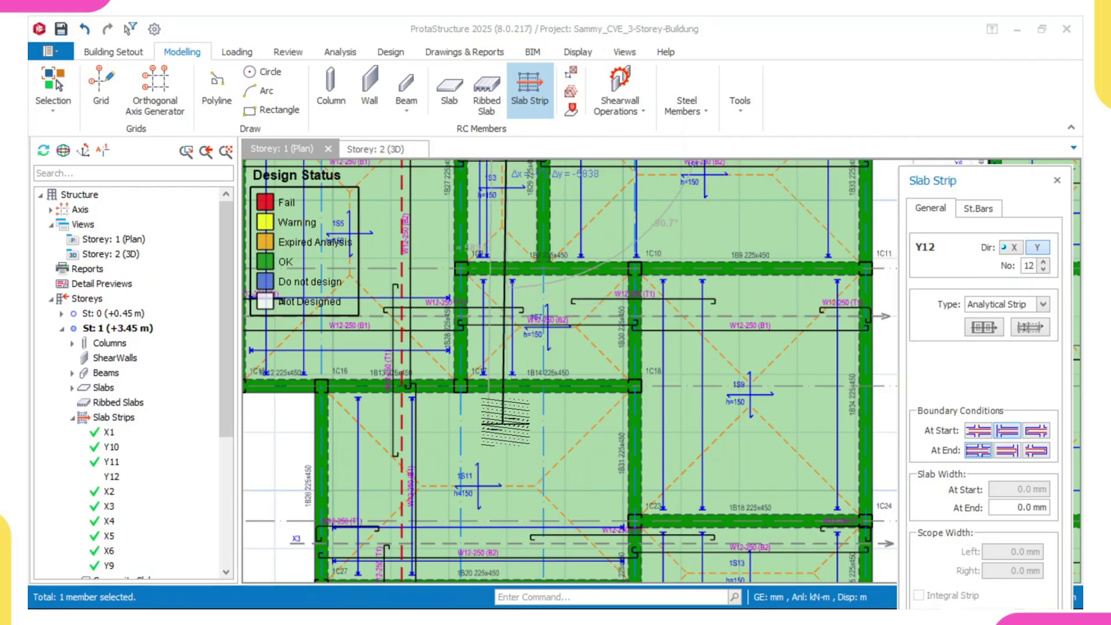
{"action": "scroll", "coordinate": [510, 403], "scroll_direction": "up", "scroll_amount": 1}
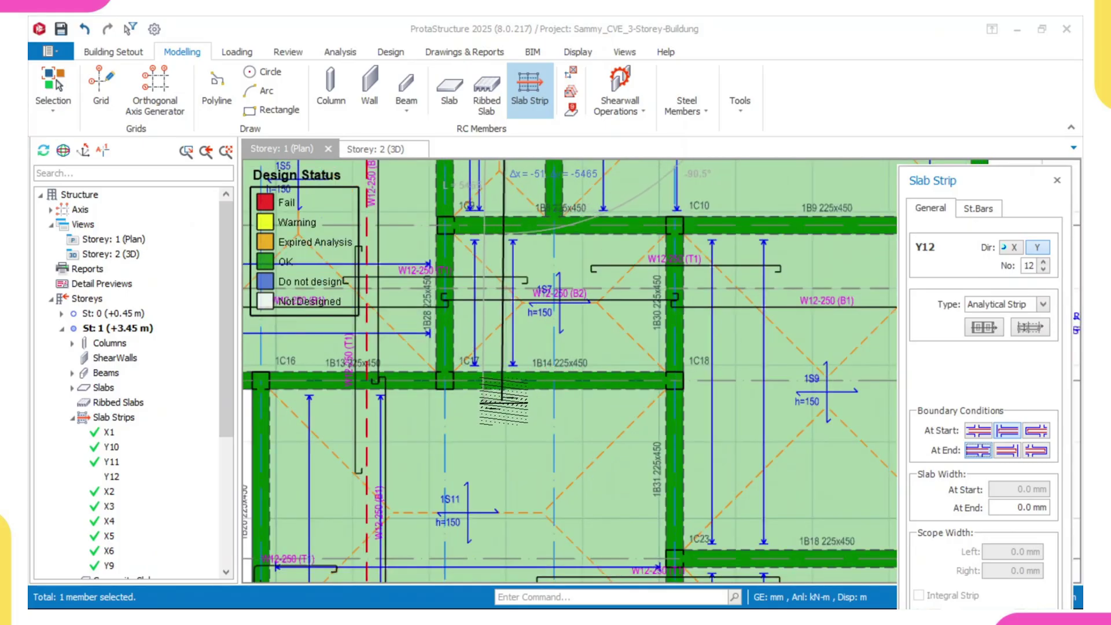
{"action": "left_click", "coordinate": [502, 403]}
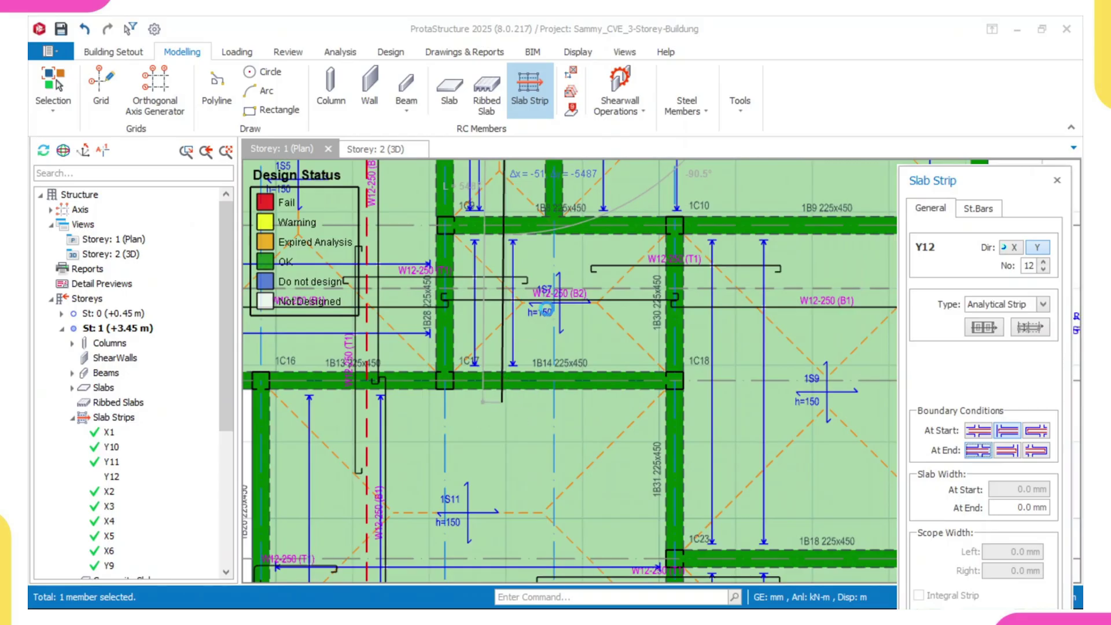
{"action": "scroll", "coordinate": [754, 385], "scroll_direction": "down", "scroll_amount": 4}
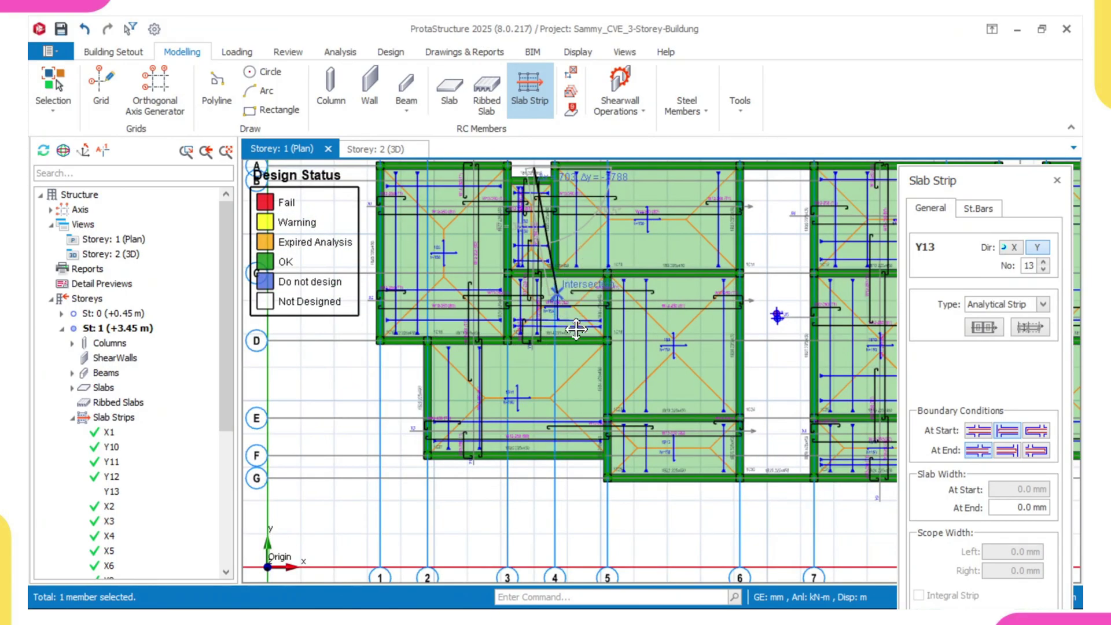
Insert a Y-direction slab strip about 10300 mm long across slabs 1S1, 1S9 and 1S13, with the second boundary condition at start and end.
{"action": "scroll", "coordinate": [617, 243], "scroll_direction": "up", "scroll_amount": 2}
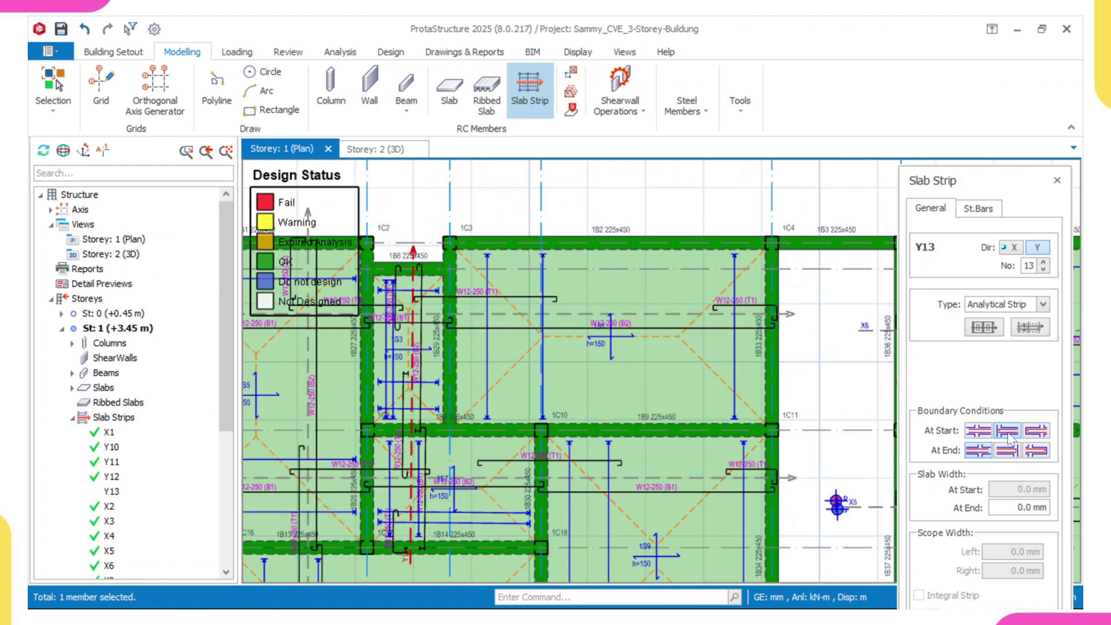
{"action": "scroll", "coordinate": [882, 397], "scroll_direction": "down", "scroll_amount": 1}
{"action": "middle_click_drag", "start_coordinate": [770, 412], "coordinate": [709, 217]}
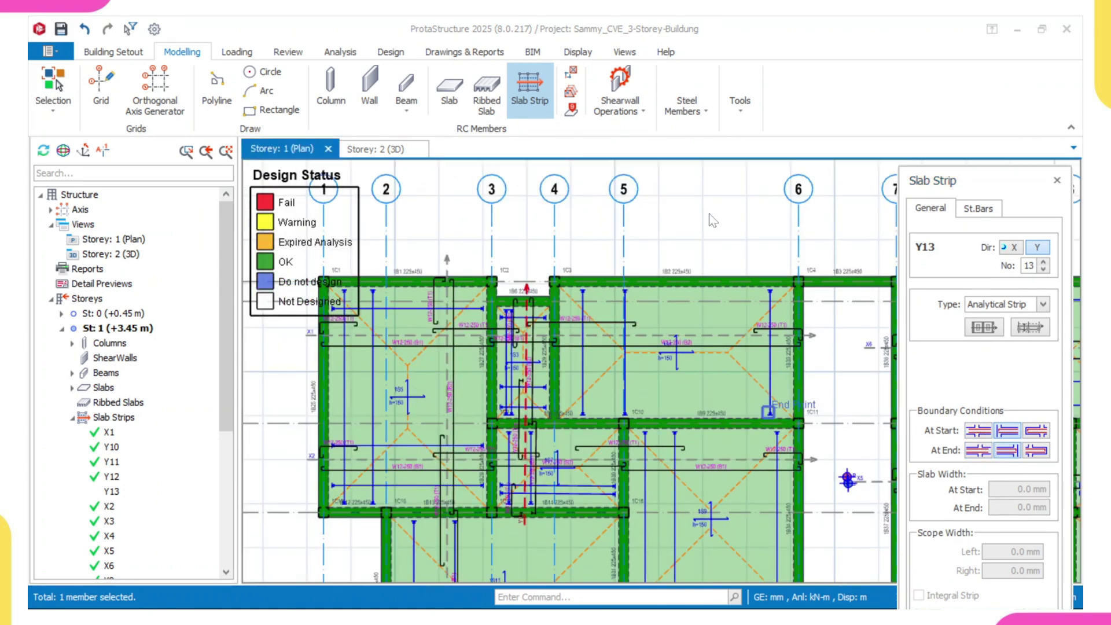
{"action": "scroll", "coordinate": [653, 461], "scroll_direction": "up", "scroll_amount": 1}
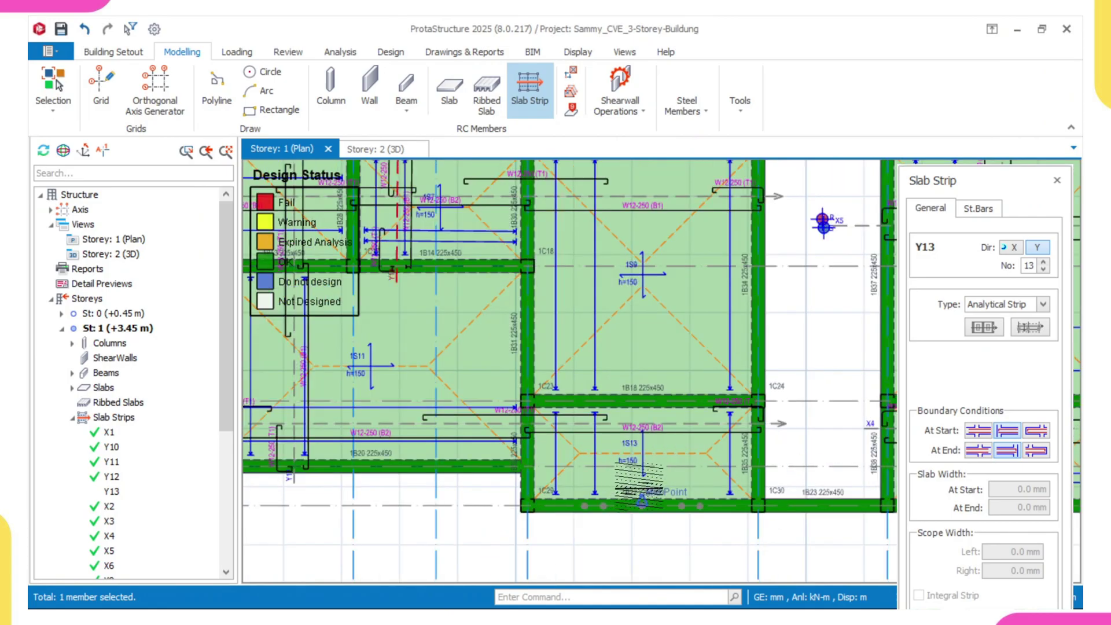
{"action": "scroll", "coordinate": [658, 480], "scroll_direction": "down", "scroll_amount": 1}
{"action": "scroll", "coordinate": [659, 231], "scroll_direction": "up", "scroll_amount": 1}
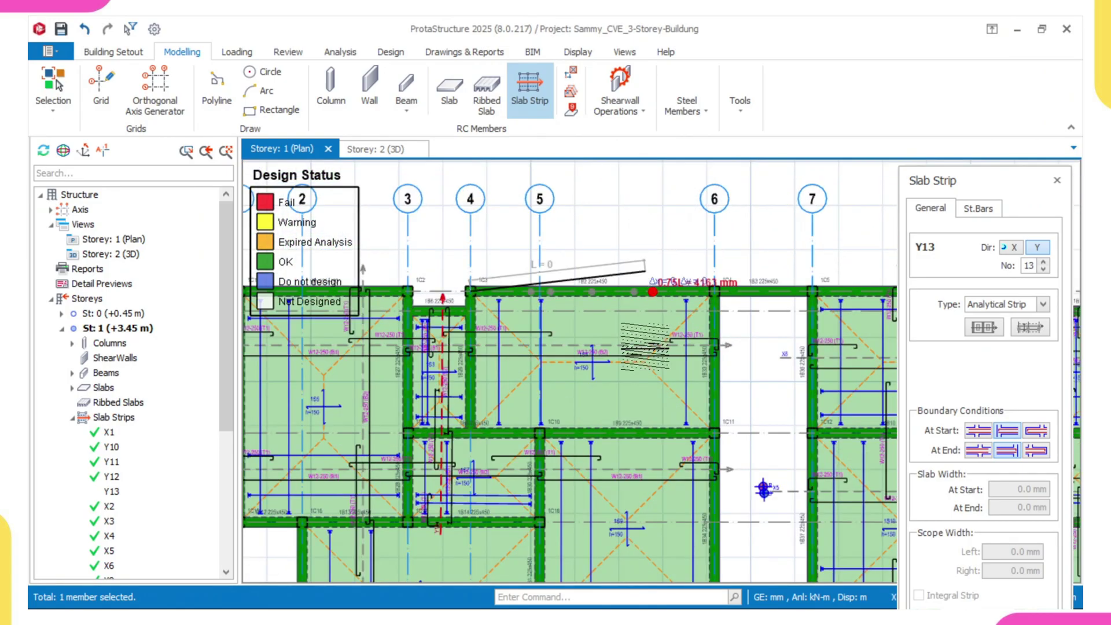
{"action": "scroll", "coordinate": [642, 324], "scroll_direction": "down", "scroll_amount": 1}
{"action": "scroll", "coordinate": [617, 353], "scroll_direction": "up", "scroll_amount": 1}
{"action": "scroll", "coordinate": [637, 313], "scroll_direction": "up", "scroll_amount": 3}
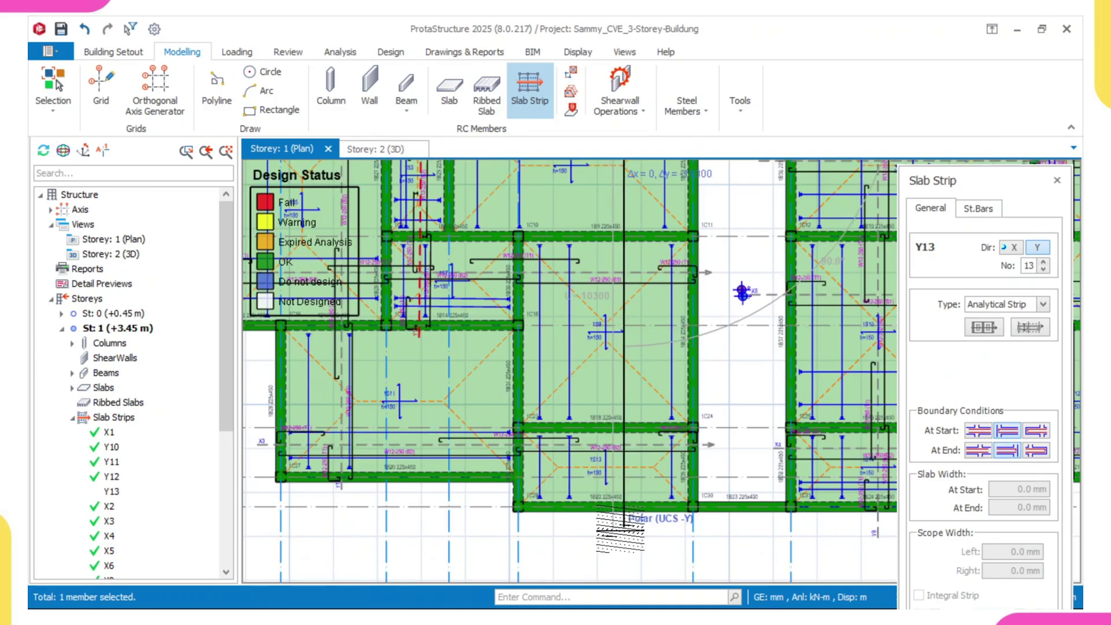
{"action": "left_click", "coordinate": [596, 345]}
{"action": "scroll", "coordinate": [637, 370], "scroll_direction": "down", "scroll_amount": 3}
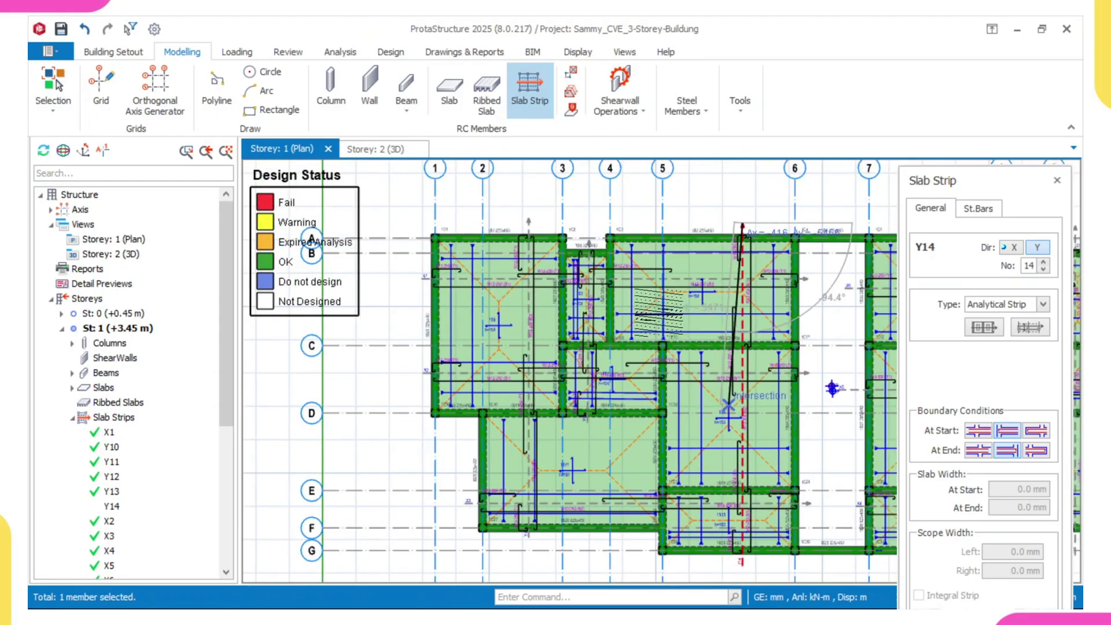
{"action": "key", "text": "Escape"}
Examine the building from below and above in the Storey 2 3D view, and open the context menu over the slab between axes 2 and 5.
{"action": "left_click", "coordinate": [374, 149]}
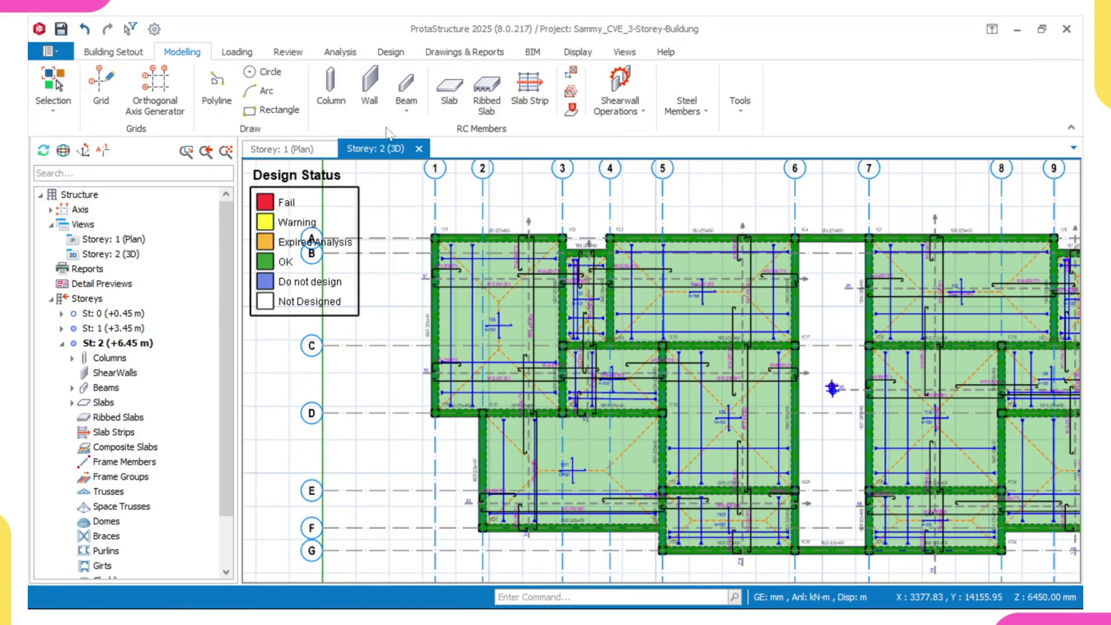
{"action": "scroll", "coordinate": [637, 354], "scroll_direction": "up", "scroll_amount": 3}
{"action": "middle_click_drag", "start_coordinate": [696, 357], "coordinate": [811, 310]}
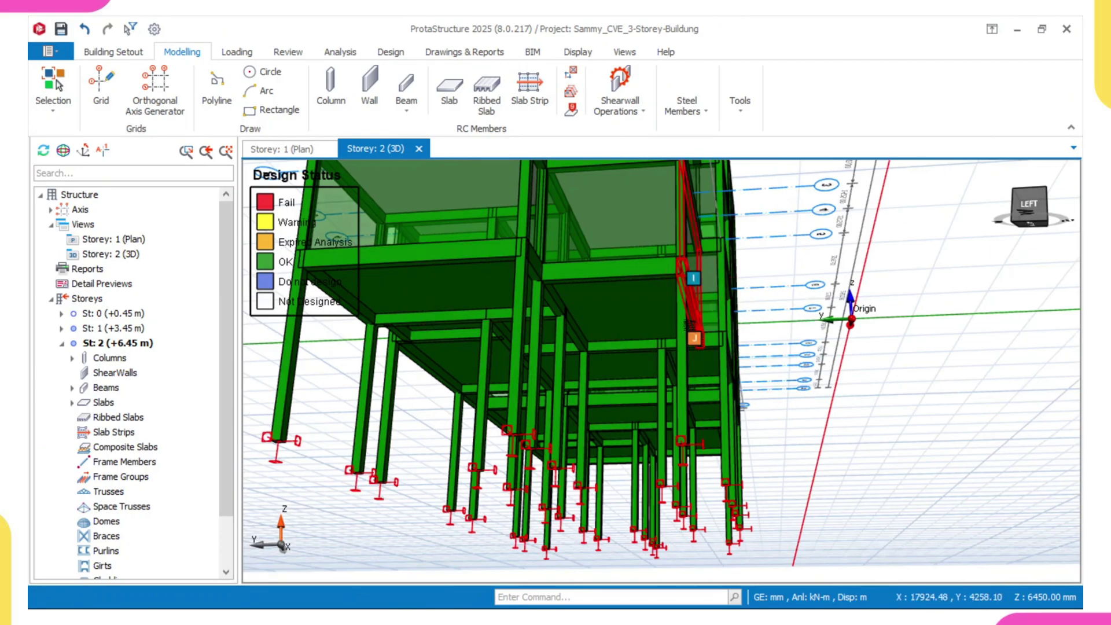
{"action": "middle_click_drag", "start_coordinate": [707, 331], "coordinate": [660, 316]}
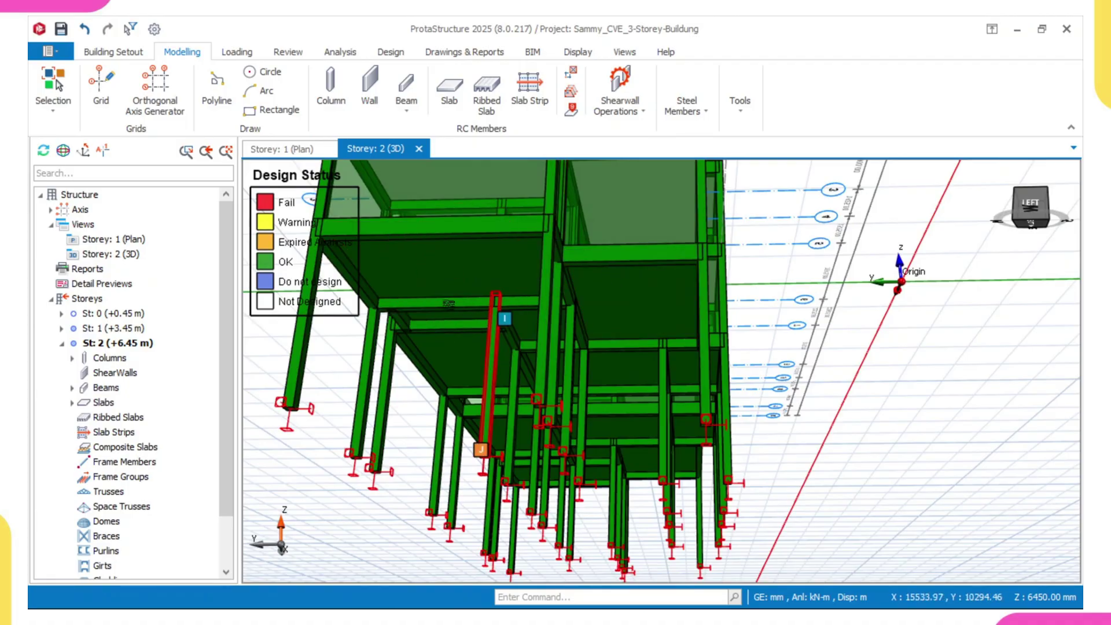
{"action": "middle_click_drag", "start_coordinate": [269, 263], "coordinate": [470, 373]}
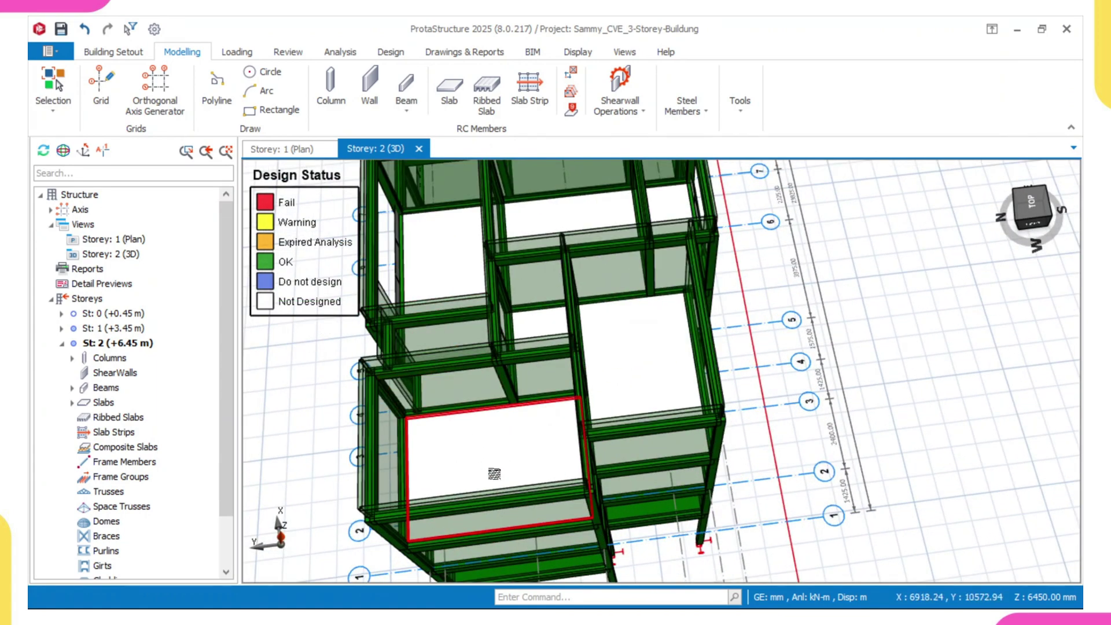
{"action": "middle_click_drag", "start_coordinate": [491, 462], "coordinate": [491, 420]}
{"action": "right_click", "coordinate": [491, 415]}
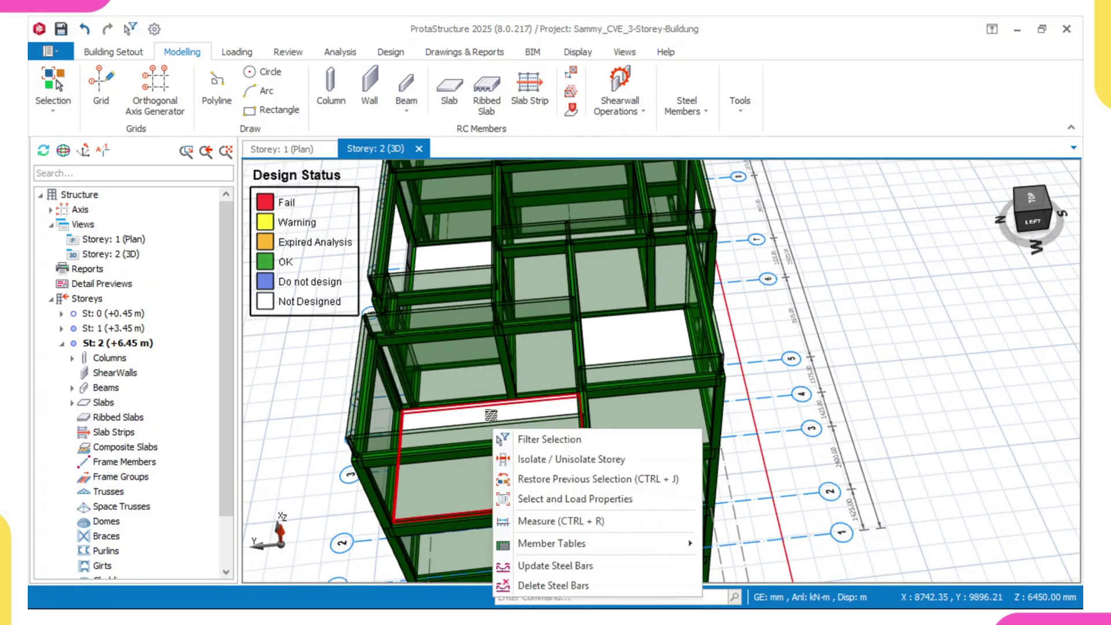